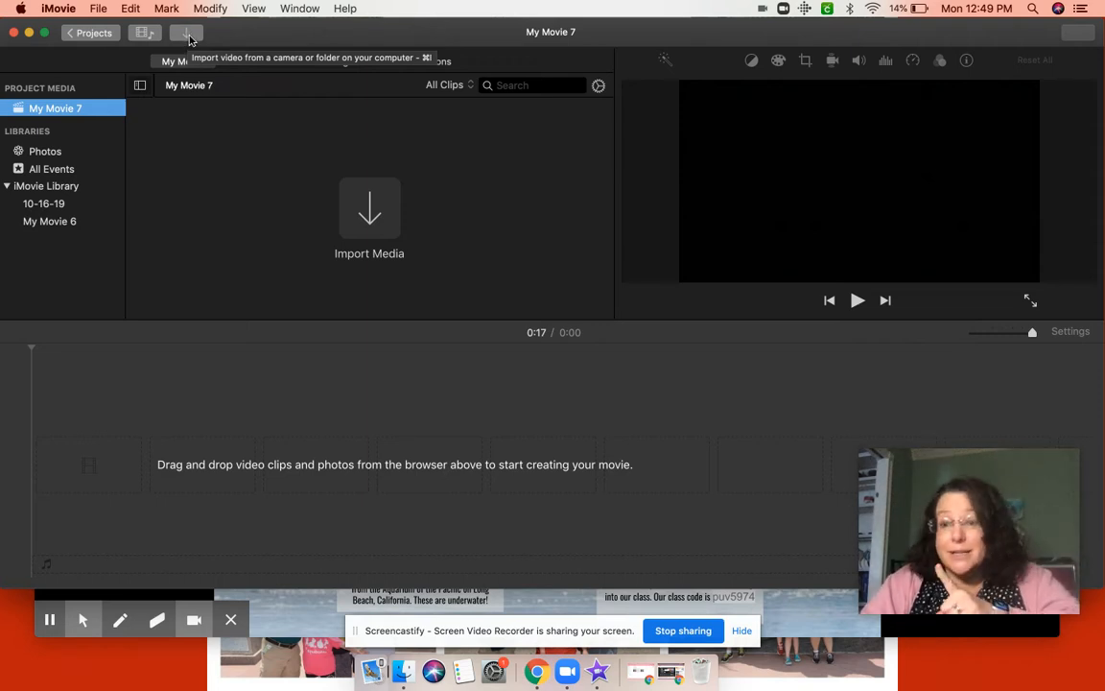
pyautogui.click(131, 8)
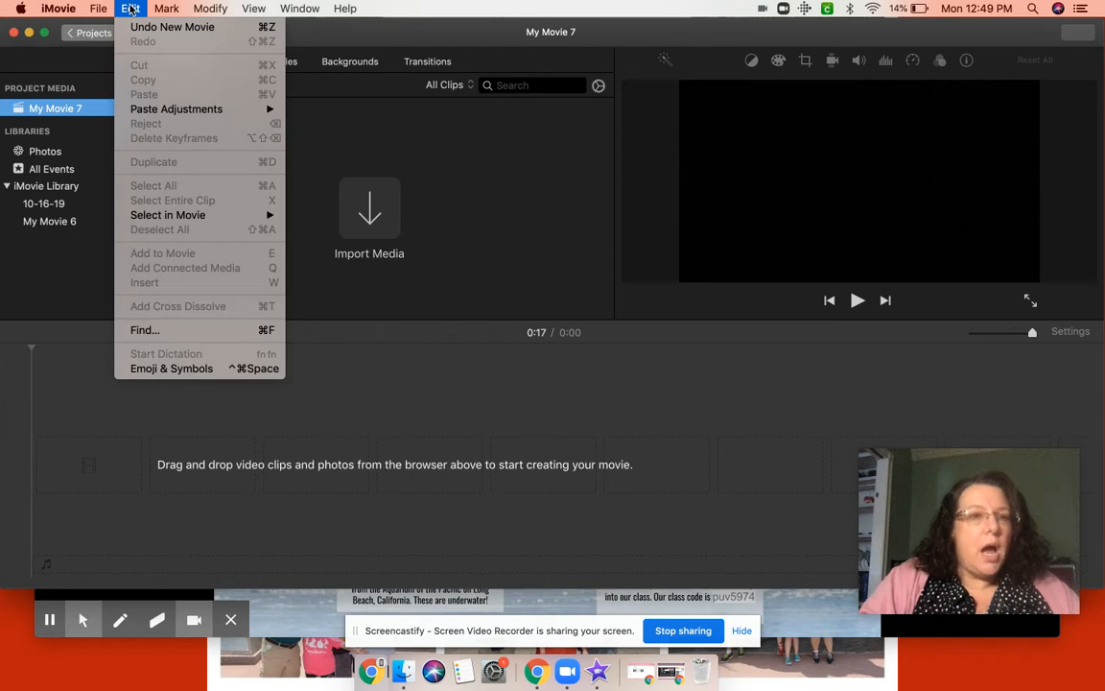
pyautogui.moveTo(196, 10)
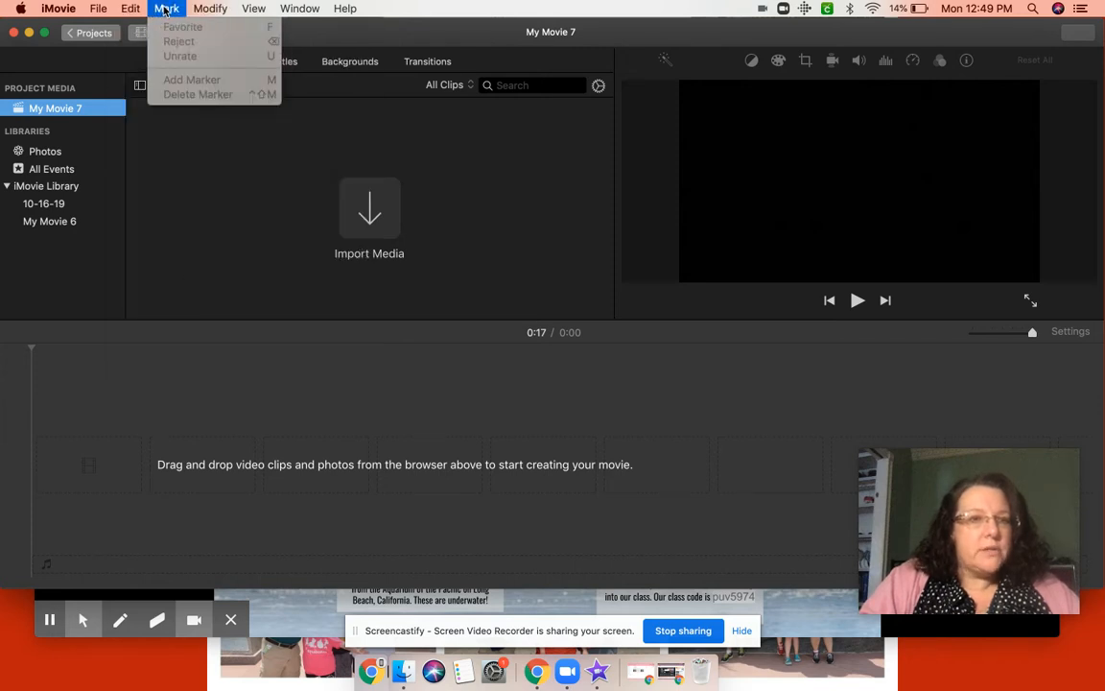
pyautogui.moveTo(105, 7)
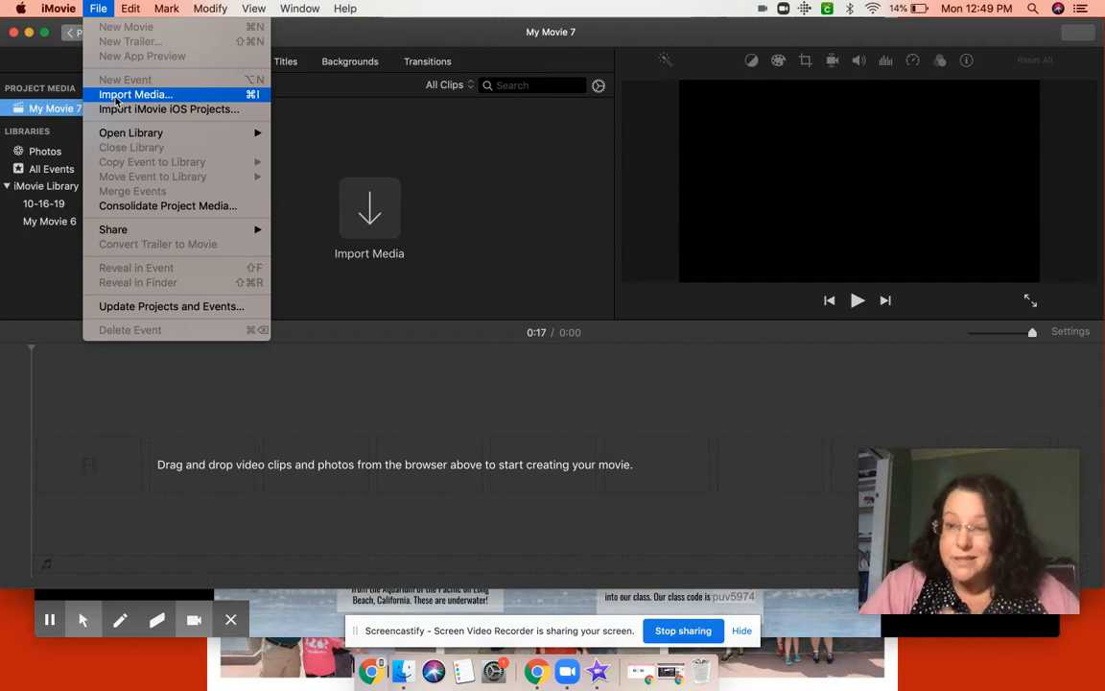
pyautogui.click(458, 177)
# - Start a media import and expand the Disney Characters folder in Downloads
pyautogui.click(369, 217)
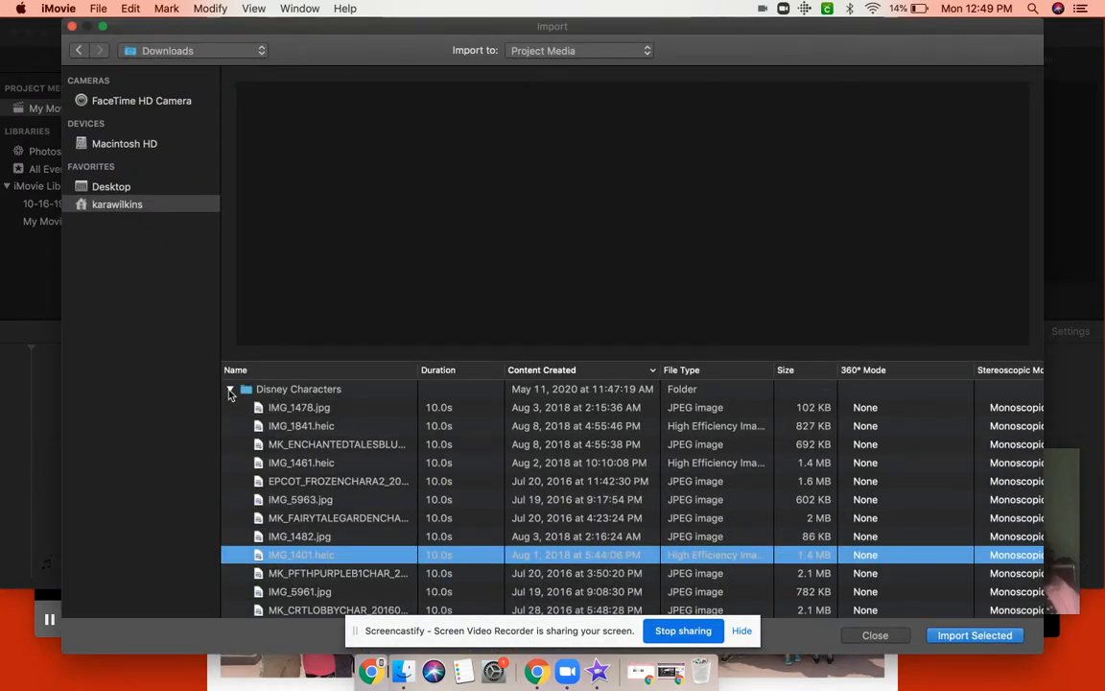
pyautogui.click(230, 390)
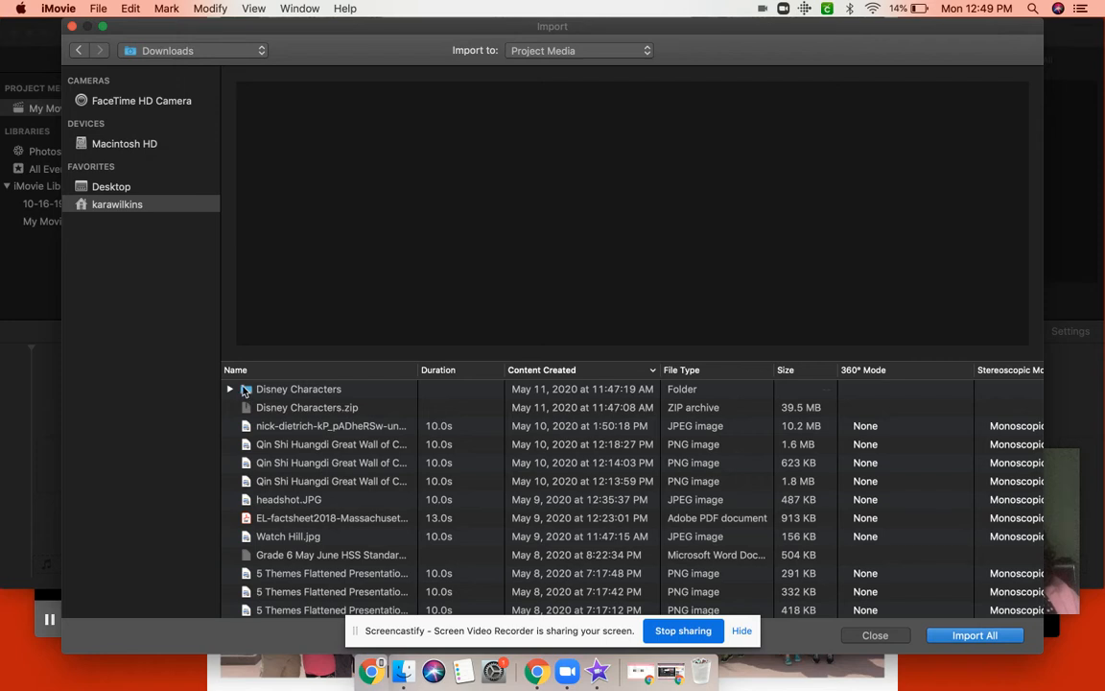
pyautogui.click(230, 389)
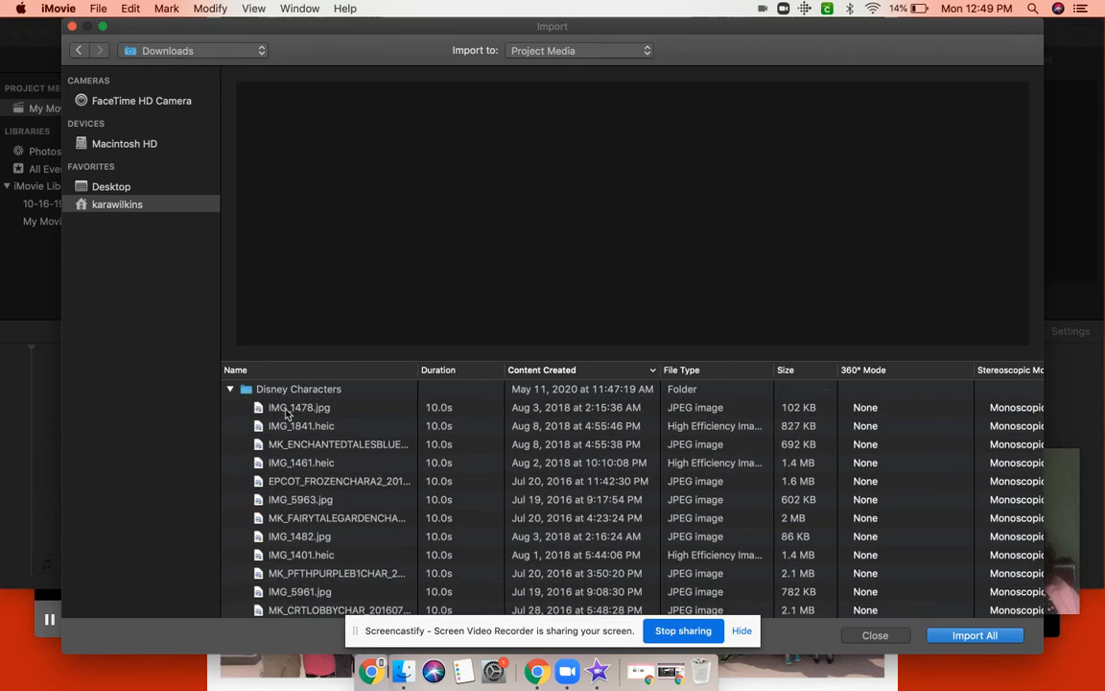
# - Import every image in the Disney Characters folder, from IMG_1478.jpg to MK_PFTHPURPLEB2CHAR_20160720_7749524073.jpg, into the project media
pyautogui.click(303, 410)
pyautogui.scroll(-7, 303, 414)
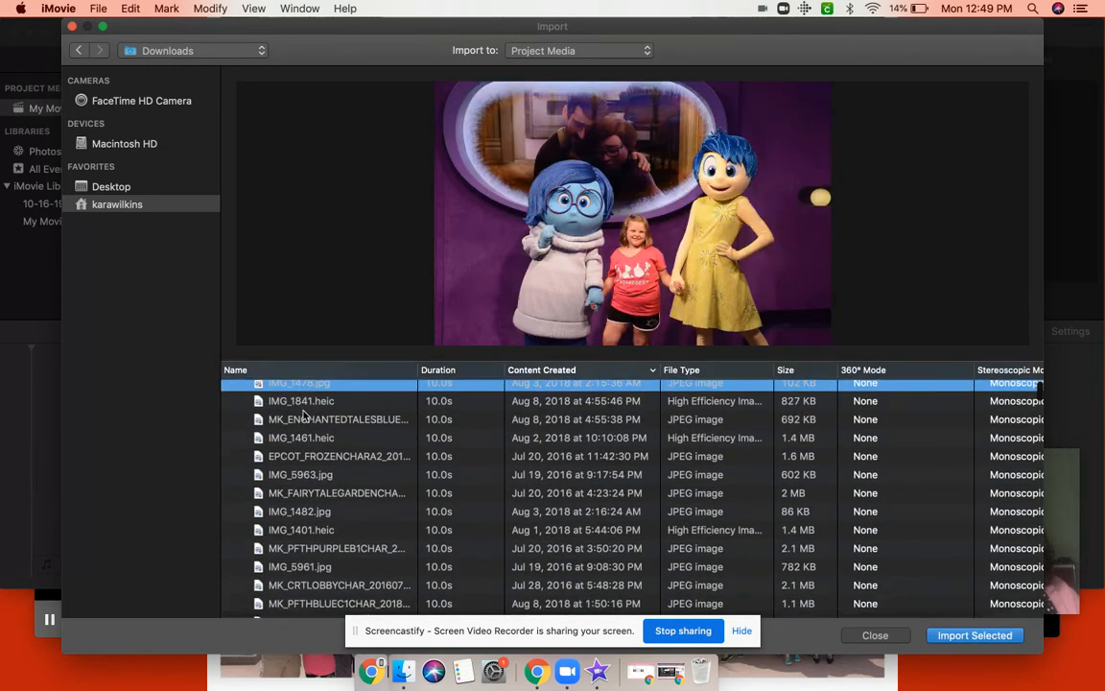
pyautogui.scroll(-15, 303, 415)
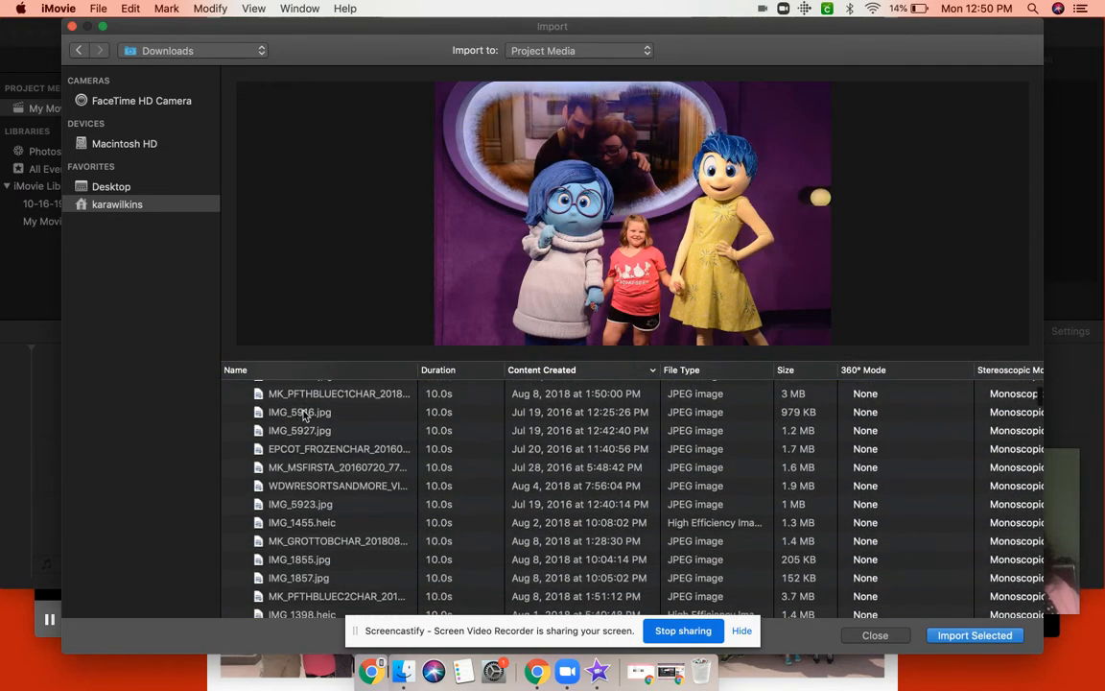
pyautogui.scroll(-1, 305, 416)
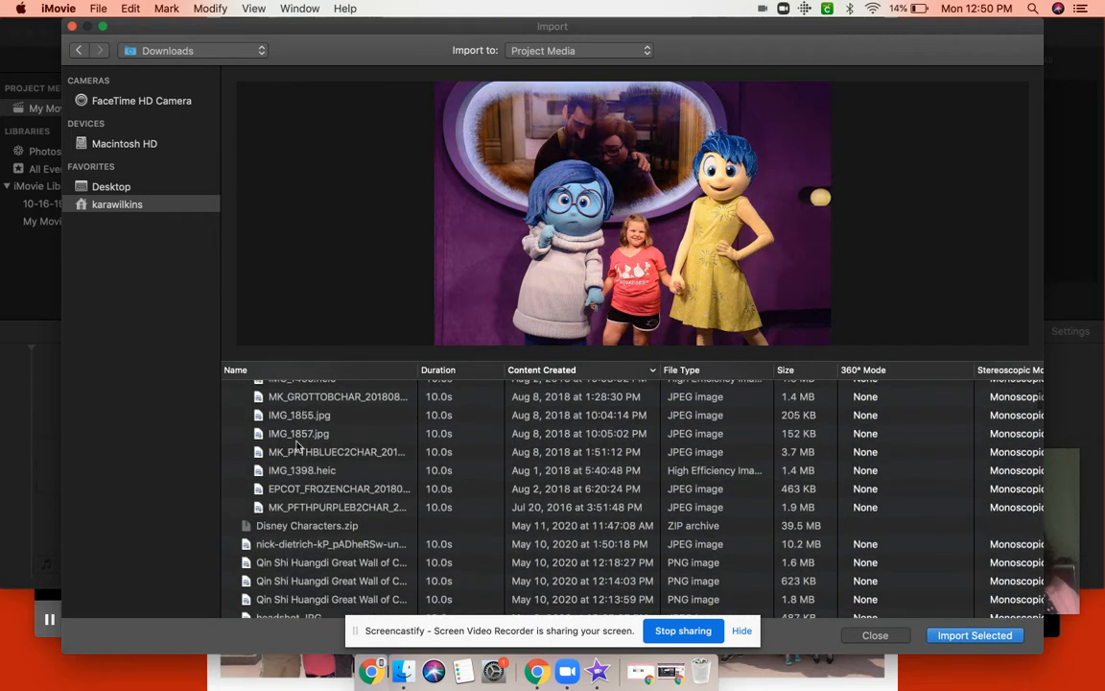
pyautogui.keyDown('shift'); pyautogui.click(313, 510); pyautogui.keyUp('shift')
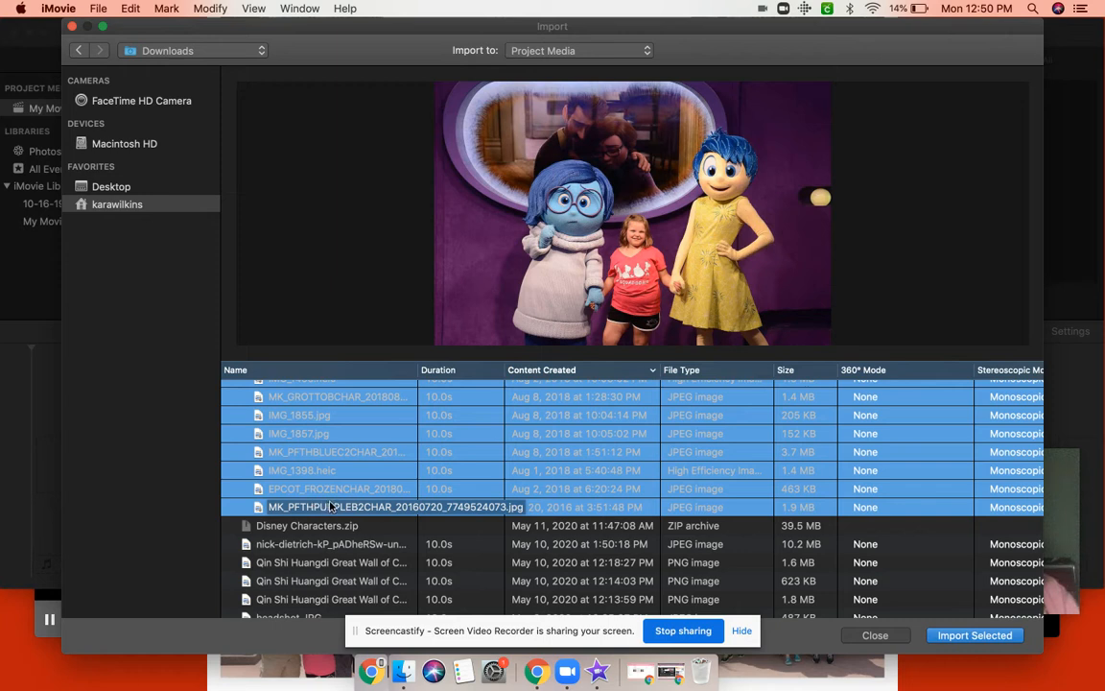
pyautogui.click(953, 637)
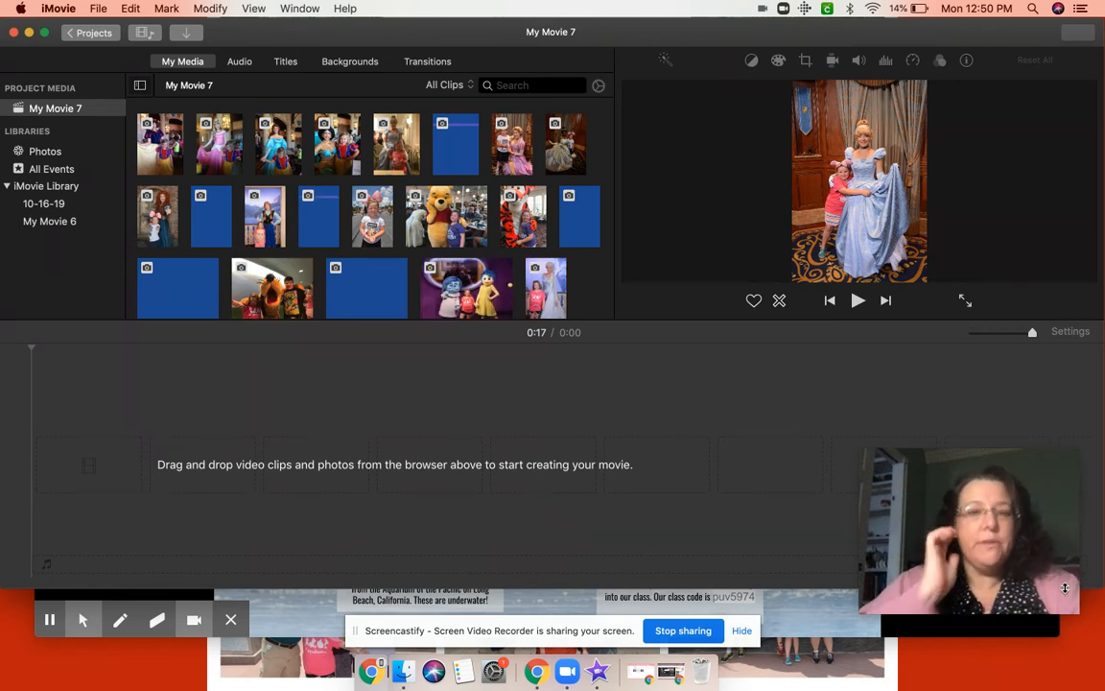
# - Place all the imported photos in the empty timeline and play the opening of the movie
pyautogui.click(293, 462)
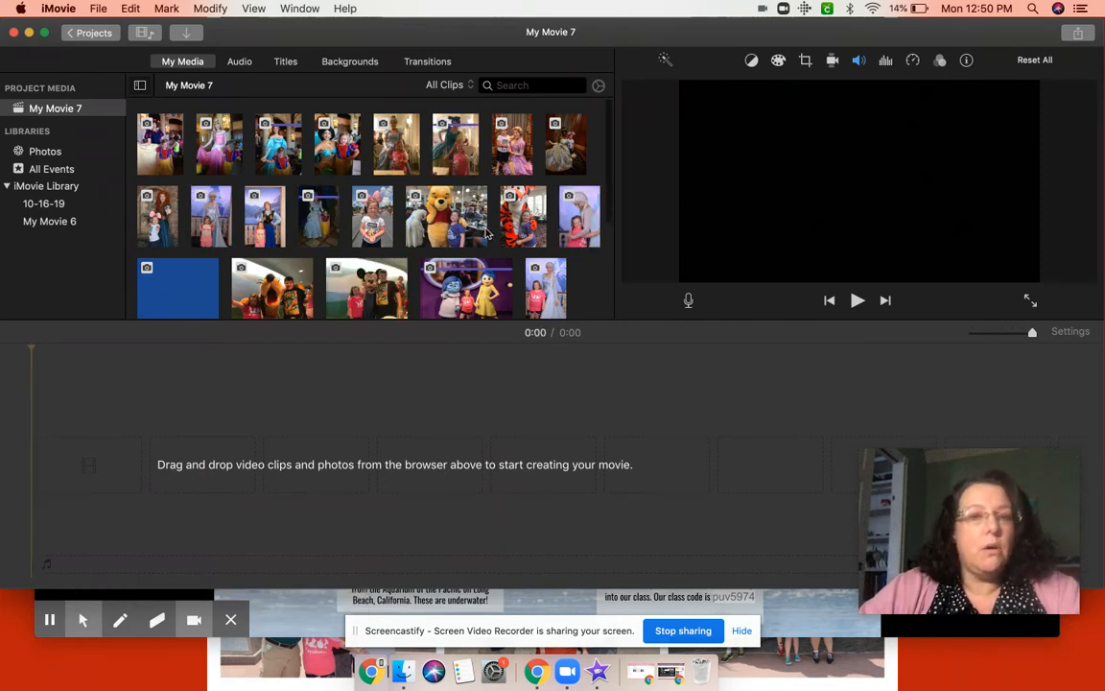
pyautogui.click(165, 136)
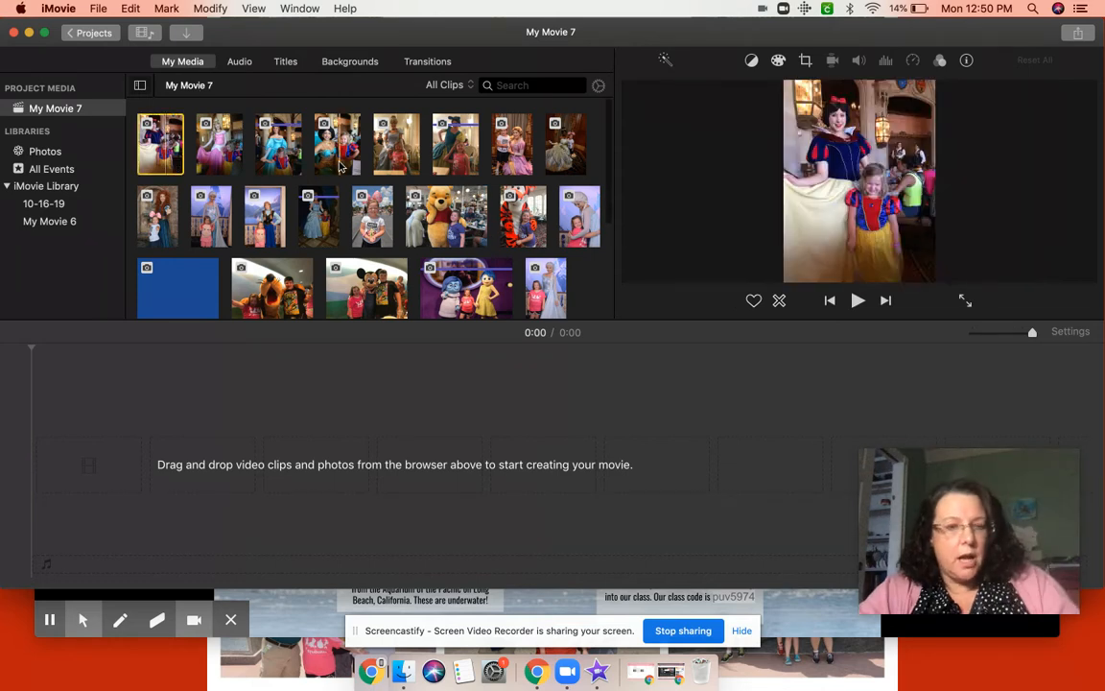
pyautogui.scroll(-5, 341, 168)
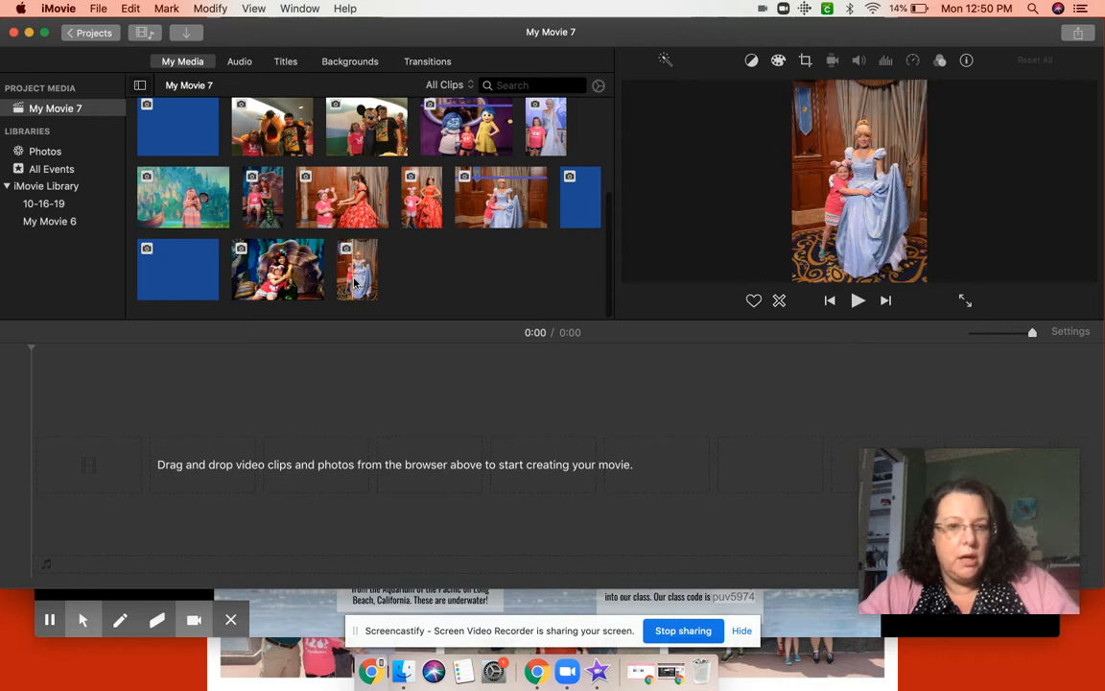
pyautogui.press('super+a')
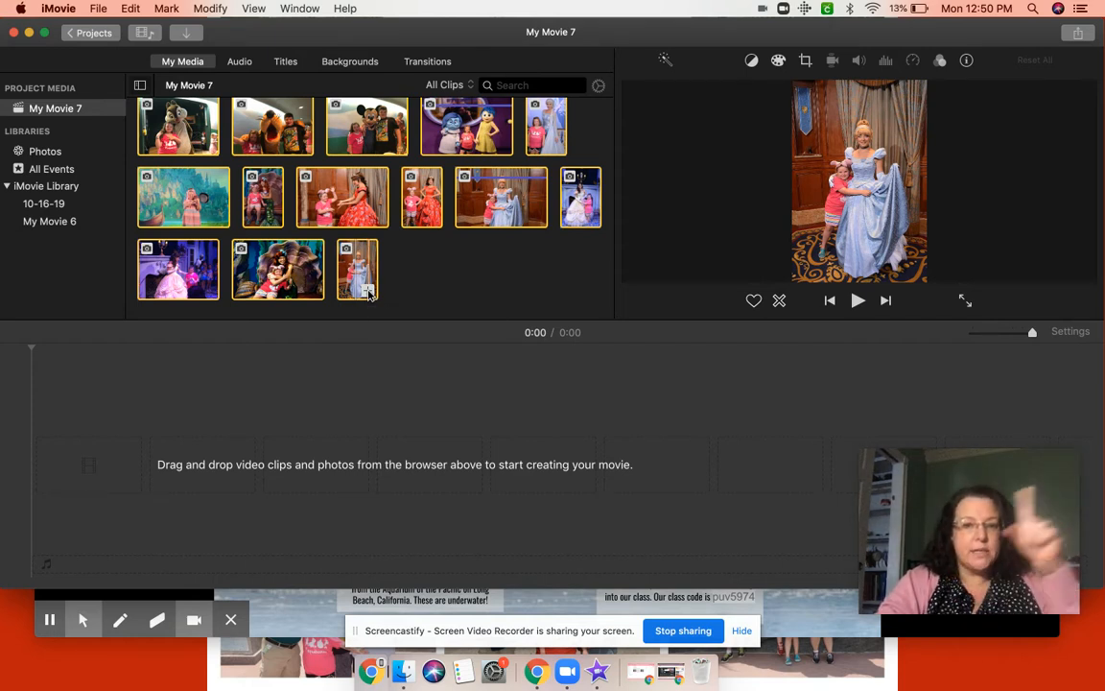
pyautogui.click(30, 400)
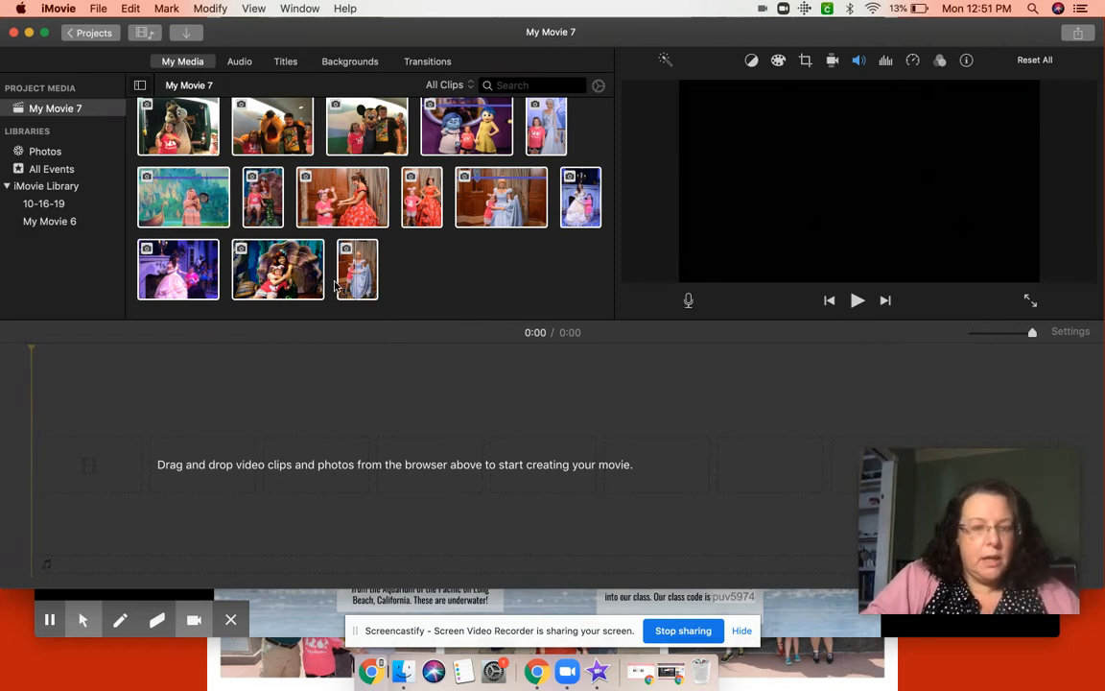
pyautogui.scroll(5, 357, 273)
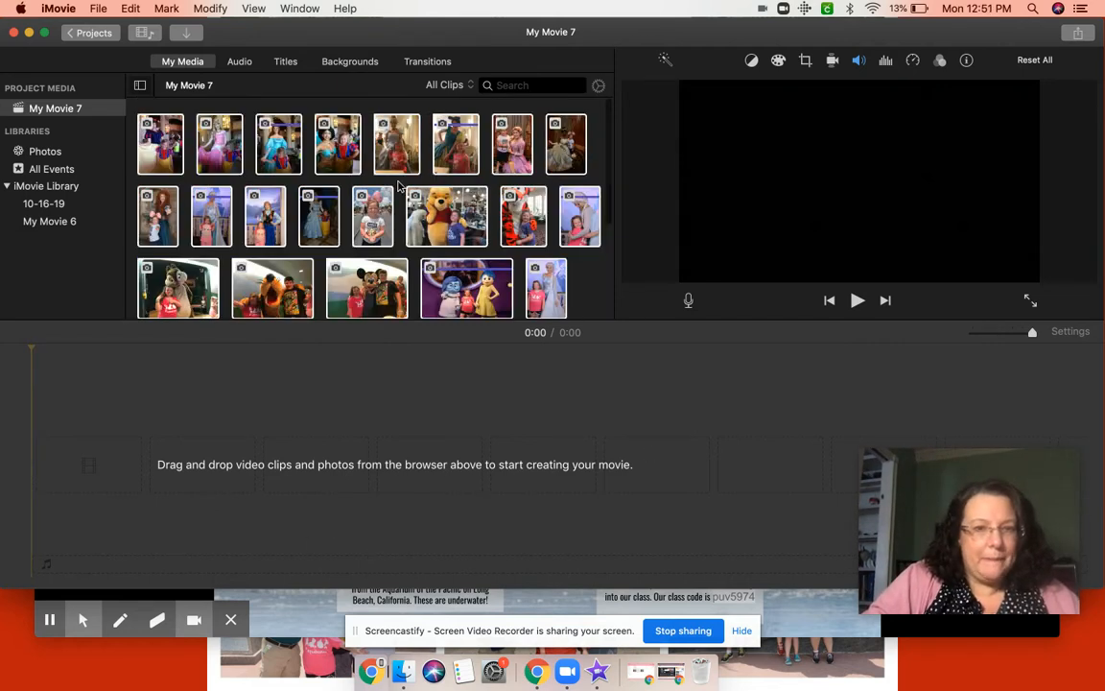
pyautogui.scroll(-5, 389, 216)
pyautogui.scroll(3, 380, 243)
pyautogui.press('super+a')
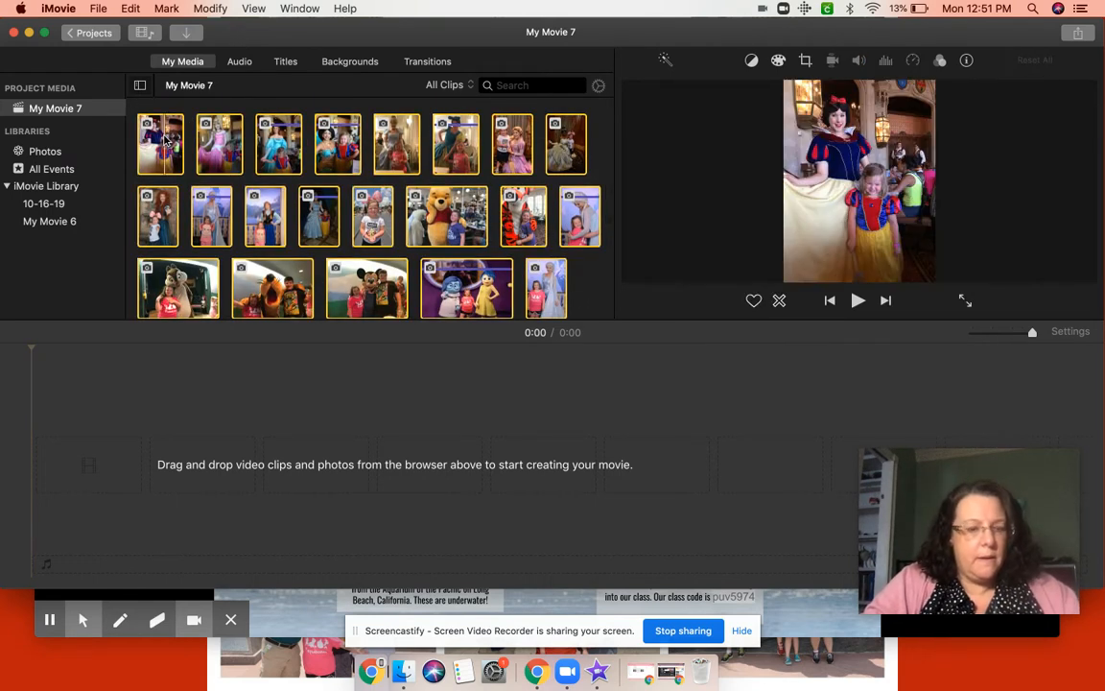
pyautogui.moveTo(165, 140); pyautogui.dragTo(180, 450)
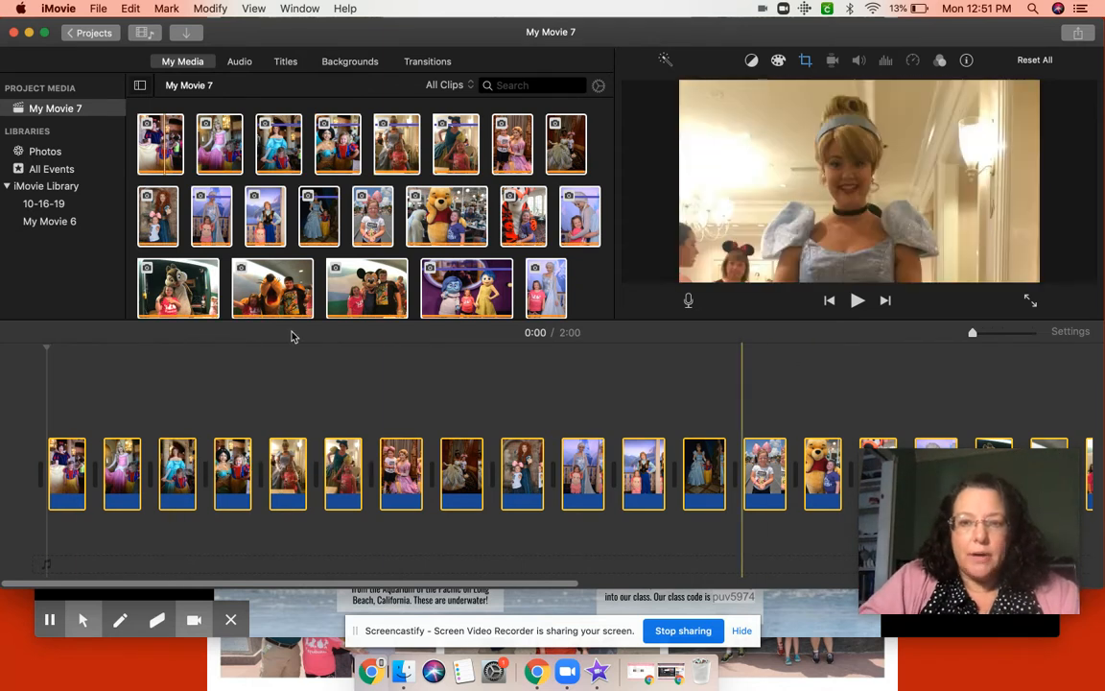
pyautogui.click(857, 301)
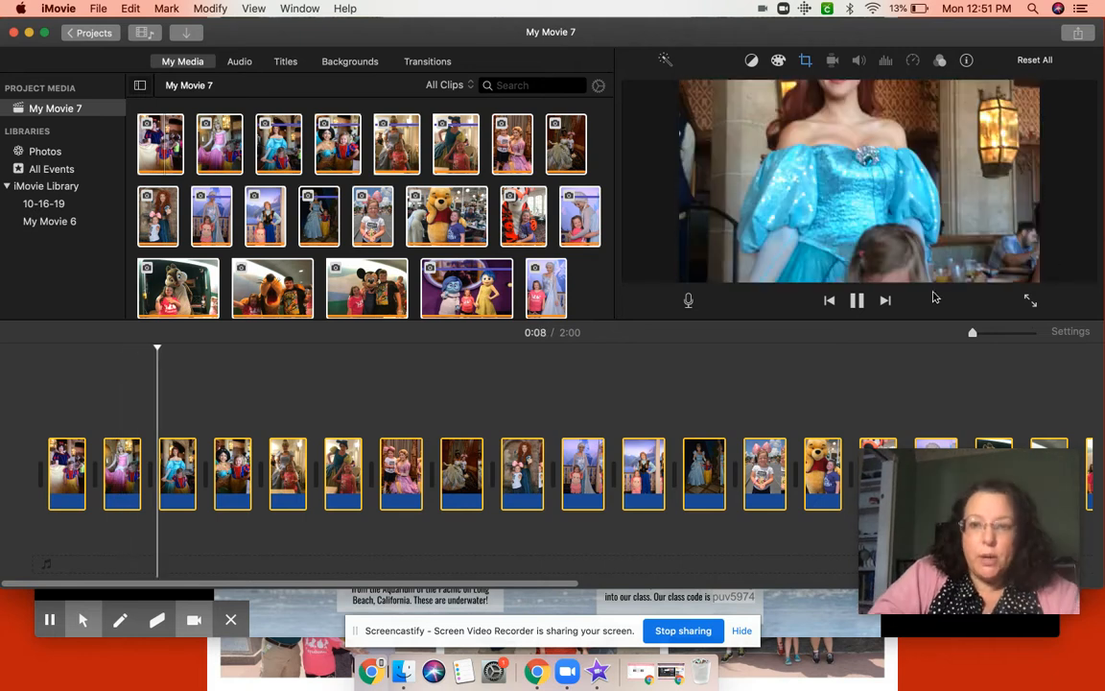
pyautogui.click(857, 301)
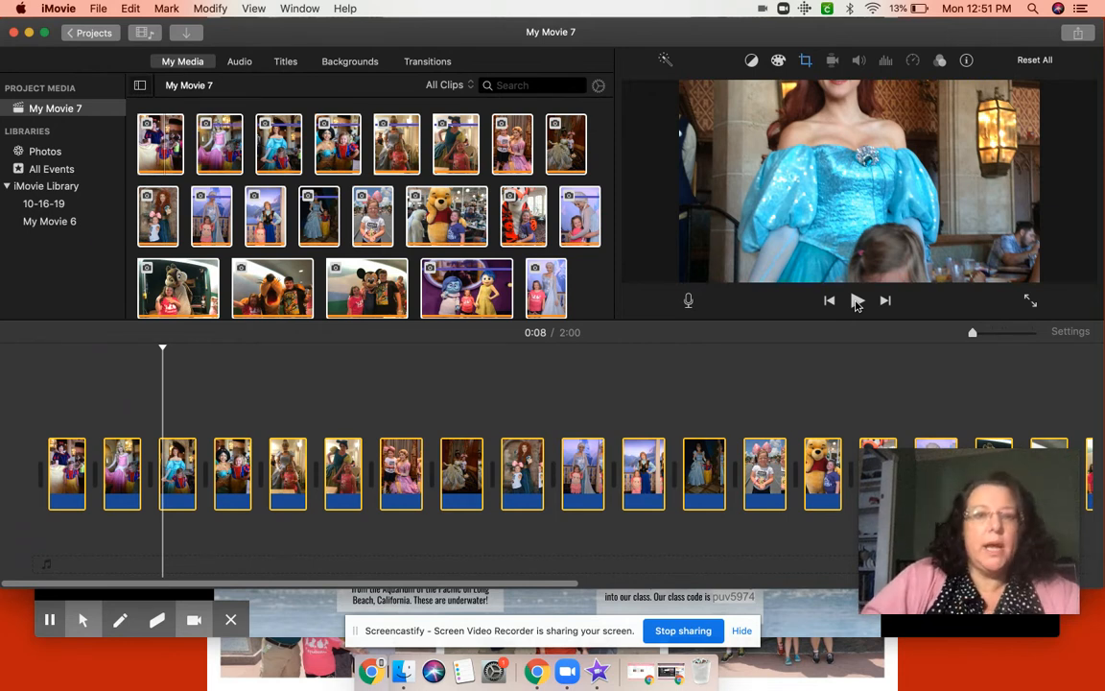
# - Add a Spin In transition between the first and second photos in the timeline
pyautogui.click(427, 62)
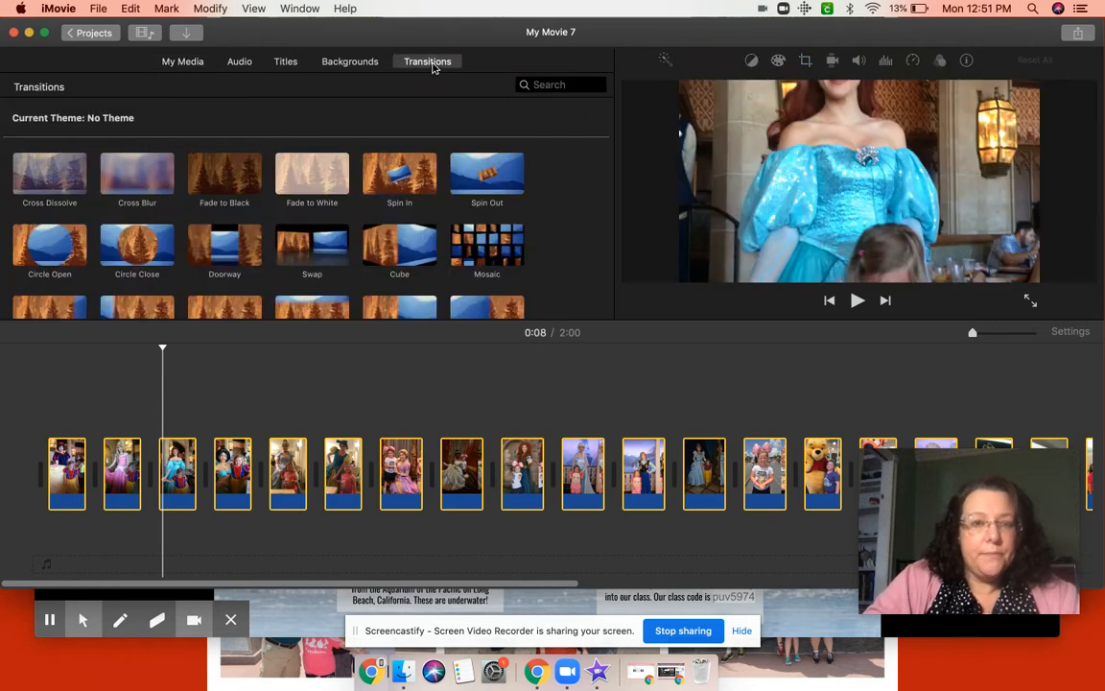
pyautogui.scroll(-1, 305, 212)
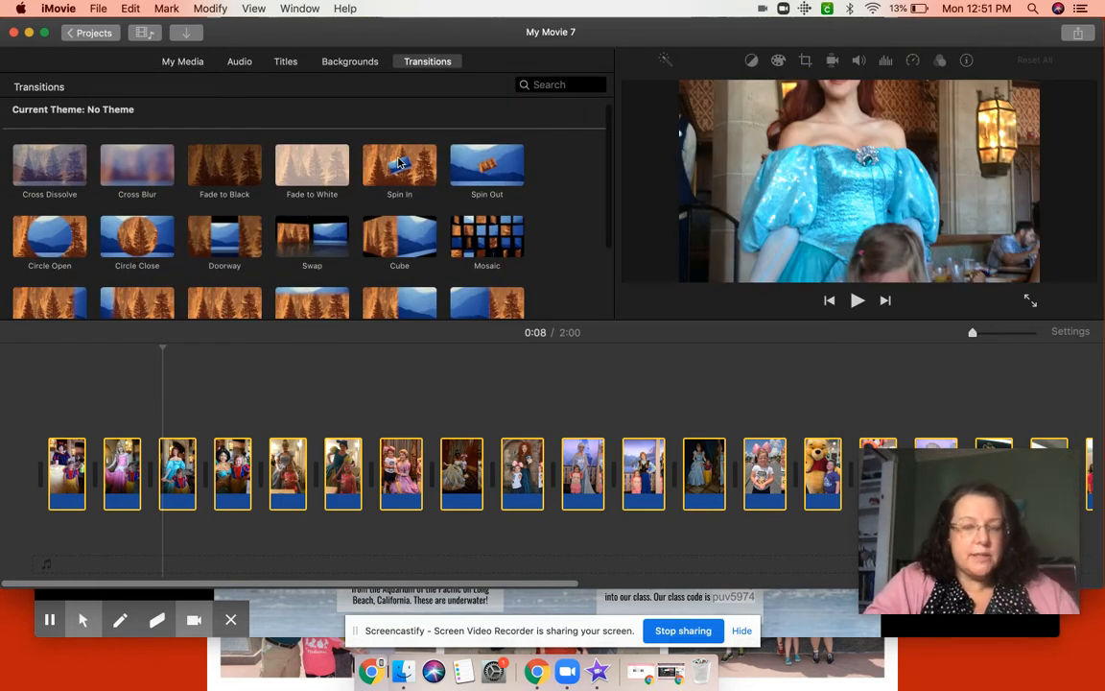
pyautogui.moveTo(432, 170)
pyautogui.mouseDown()
pyautogui.moveTo(111, 389)
pyautogui.moveTo(83, 432)
pyautogui.moveTo(88, 414)
pyautogui.moveTo(94, 444)
pyautogui.mouseUp()
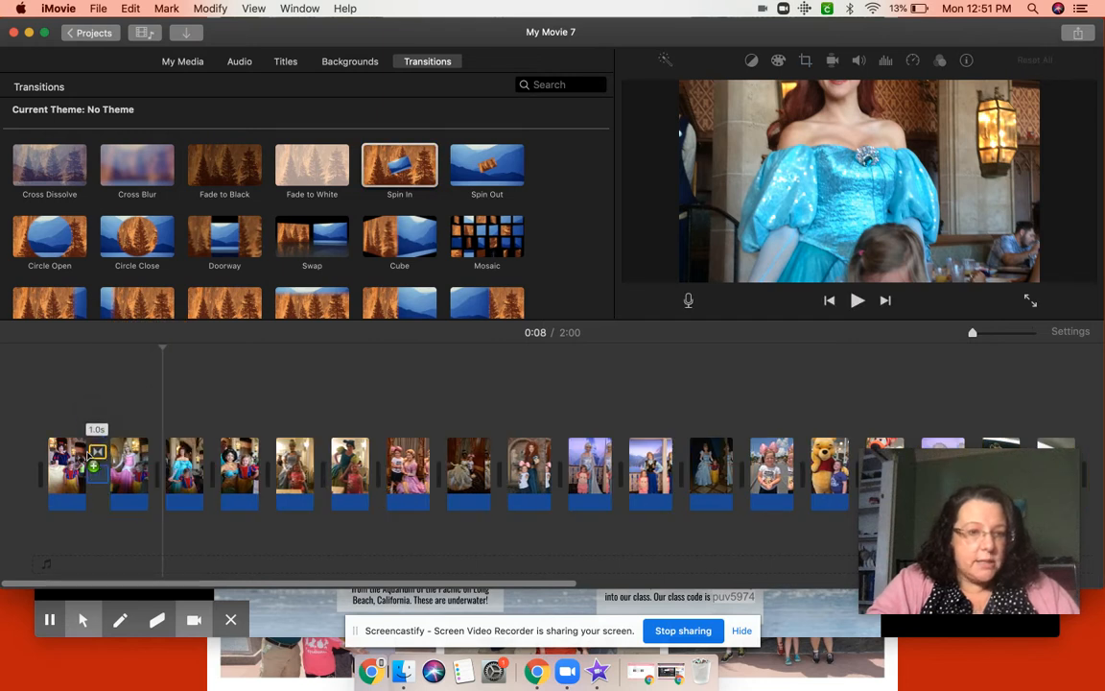
# - Play the movie from the first photo to preview the transition into the second photo
pyautogui.click(61, 470)
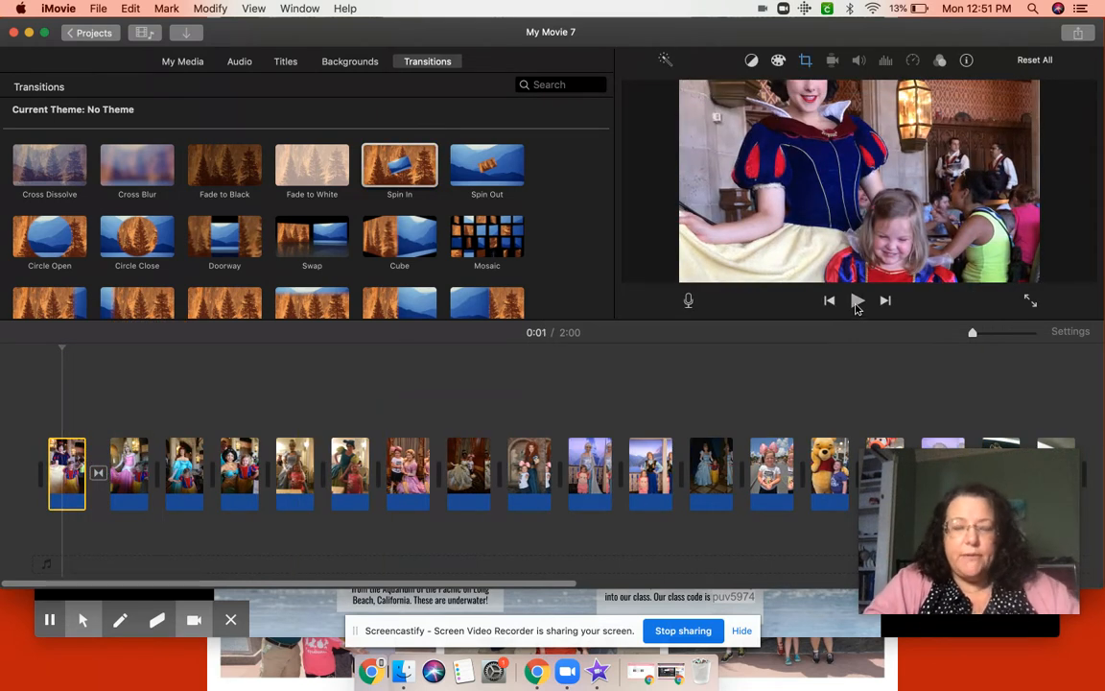
pyautogui.click(857, 302)
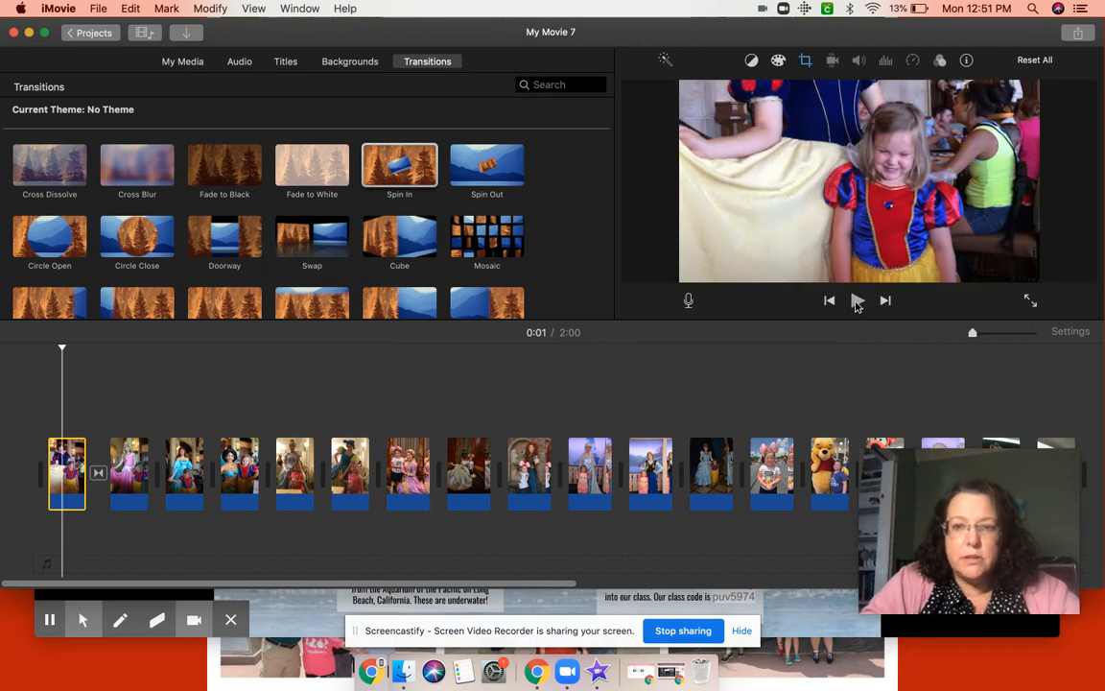
pyautogui.click(857, 301)
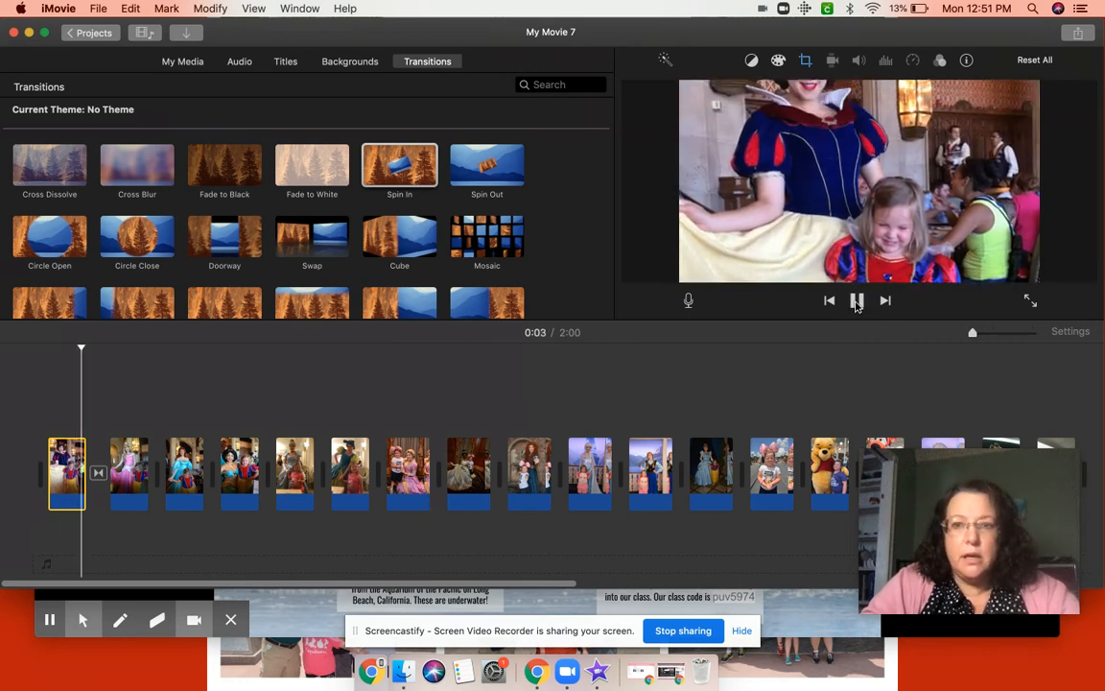
pyautogui.click(857, 301)
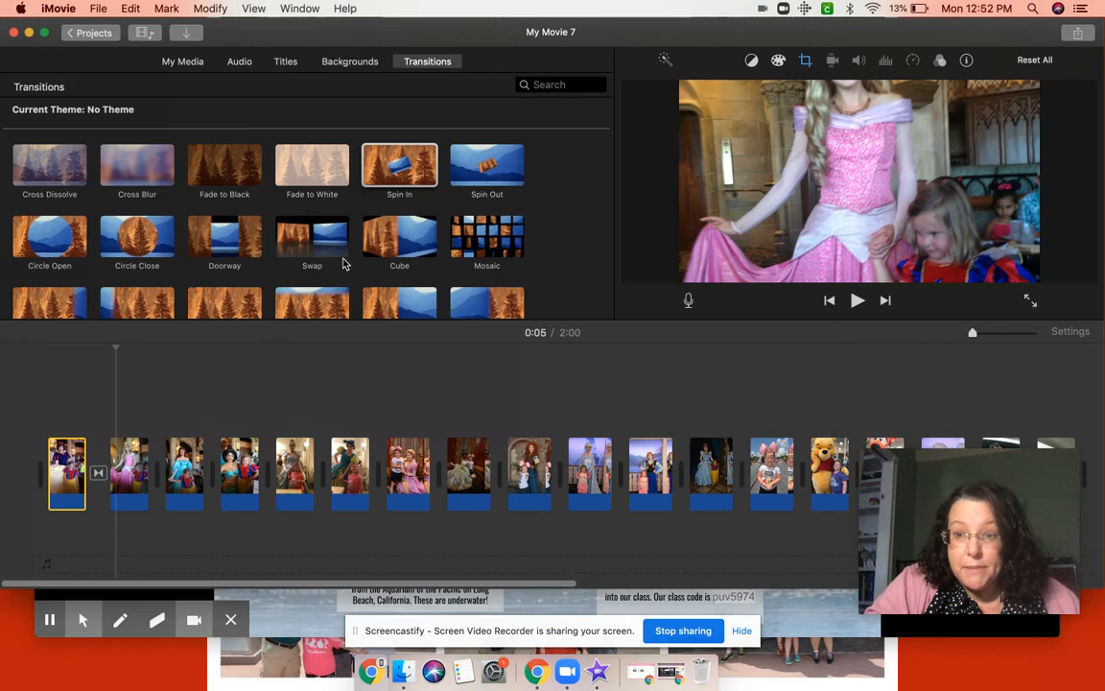
# - Select all the timeline clips and change their cropping style to Crop to Fill
pyautogui.scroll(-1, 322, 210)
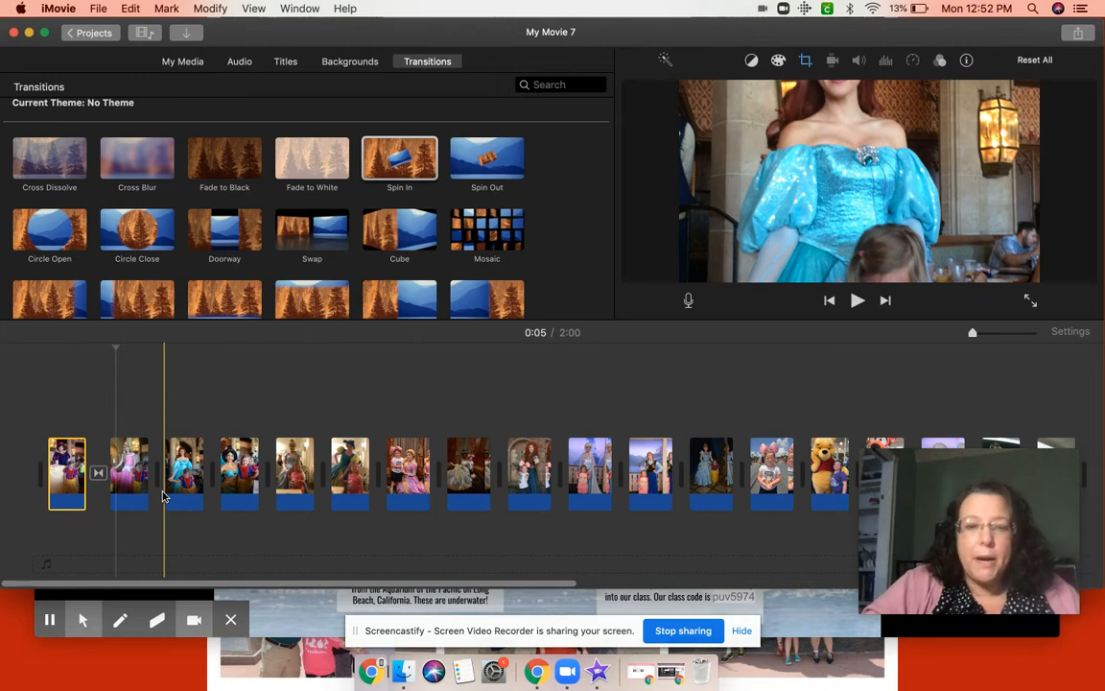
pyautogui.click(62, 462)
pyautogui.press('super+a')
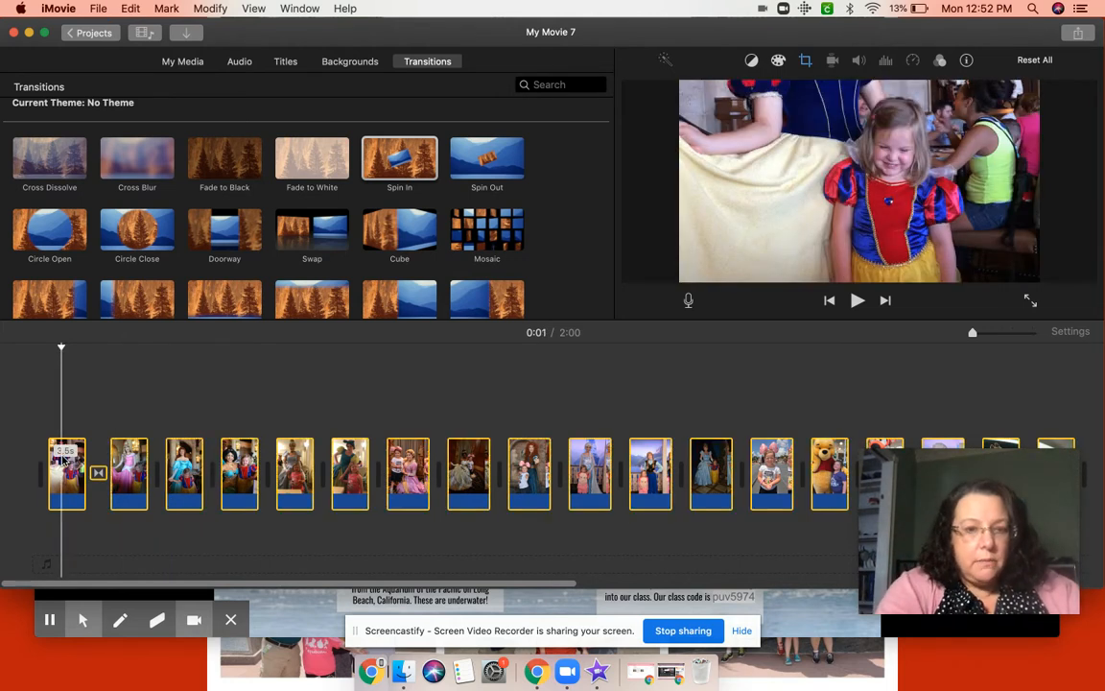
pyautogui.click(77, 466)
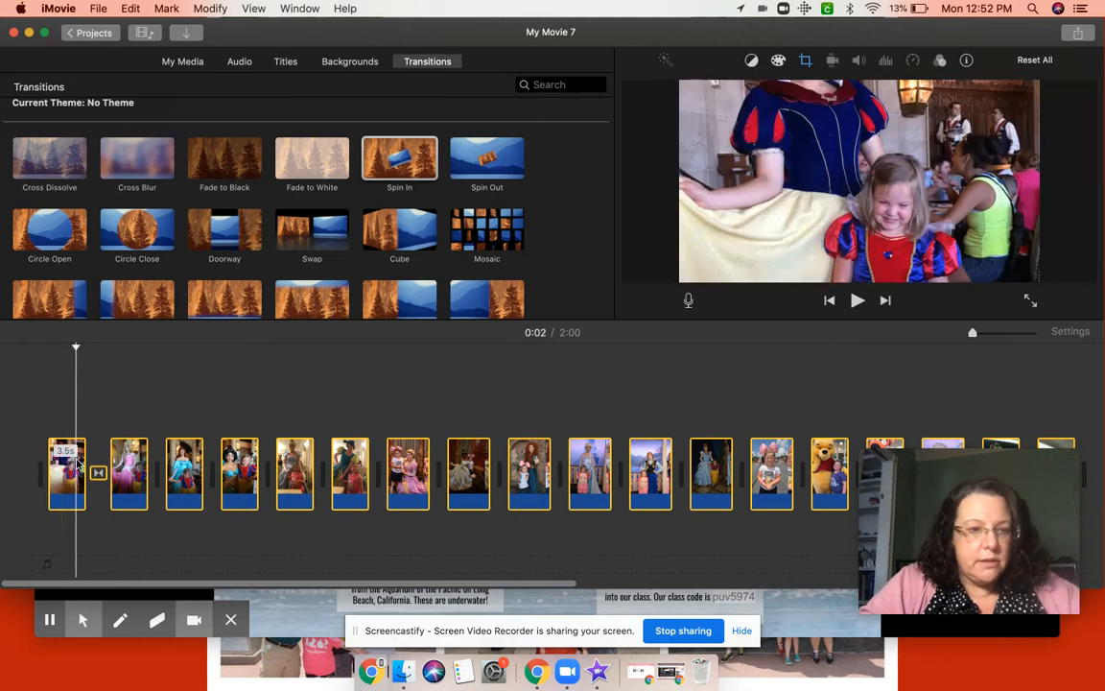
pyautogui.click(69, 461)
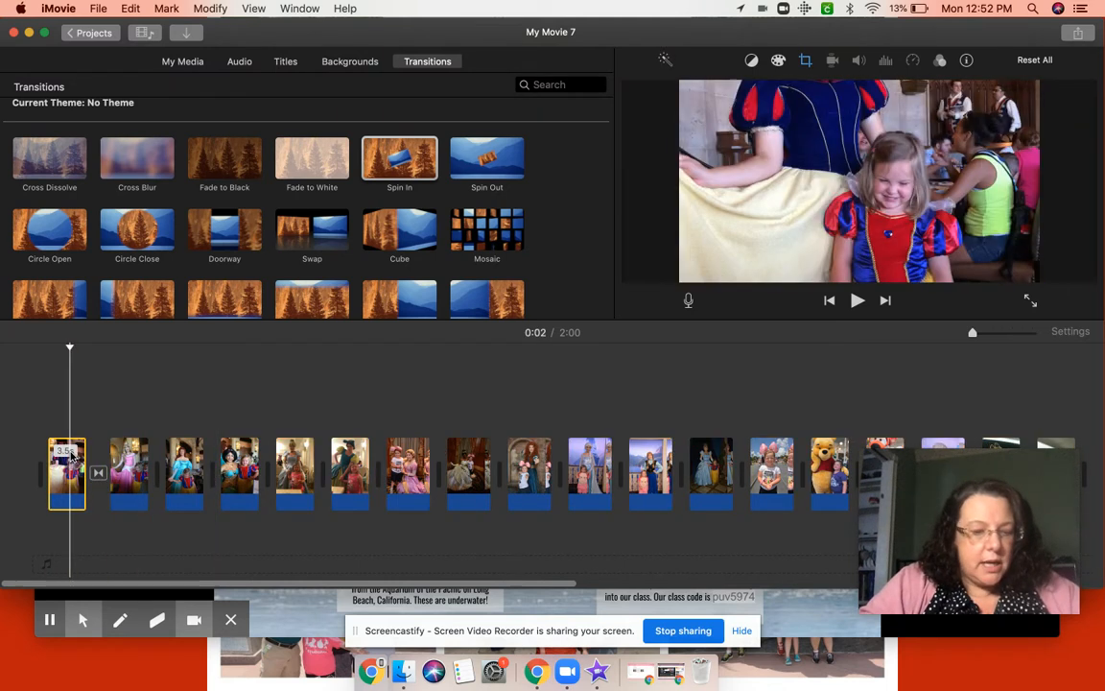
pyautogui.press('super+a')
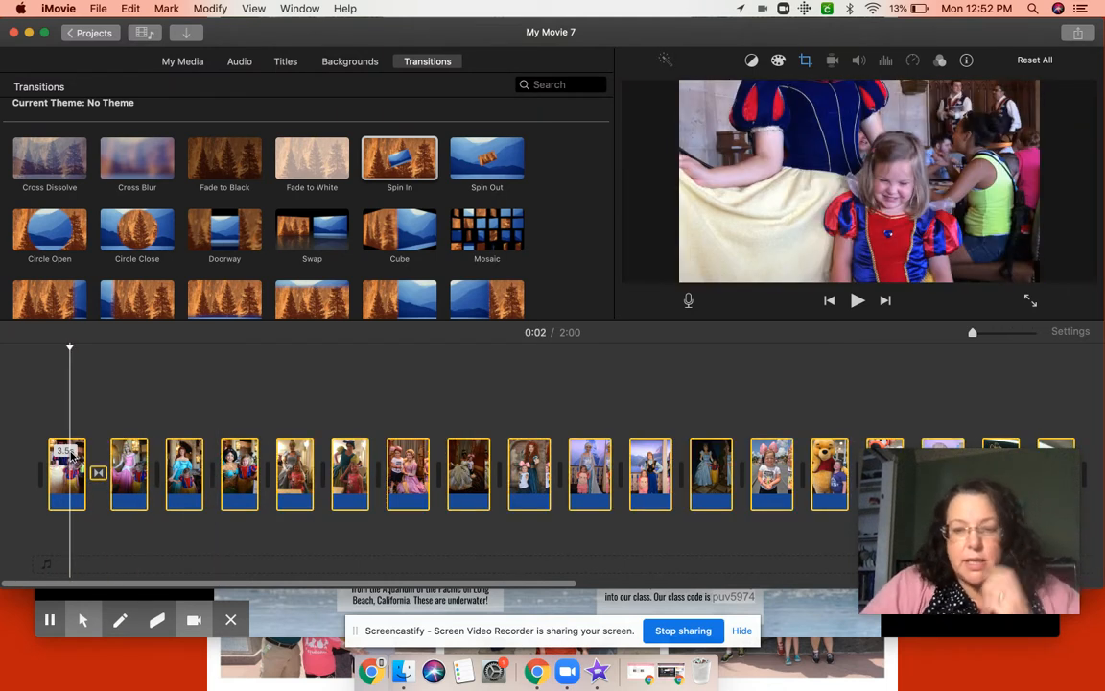
pyautogui.click(806, 62)
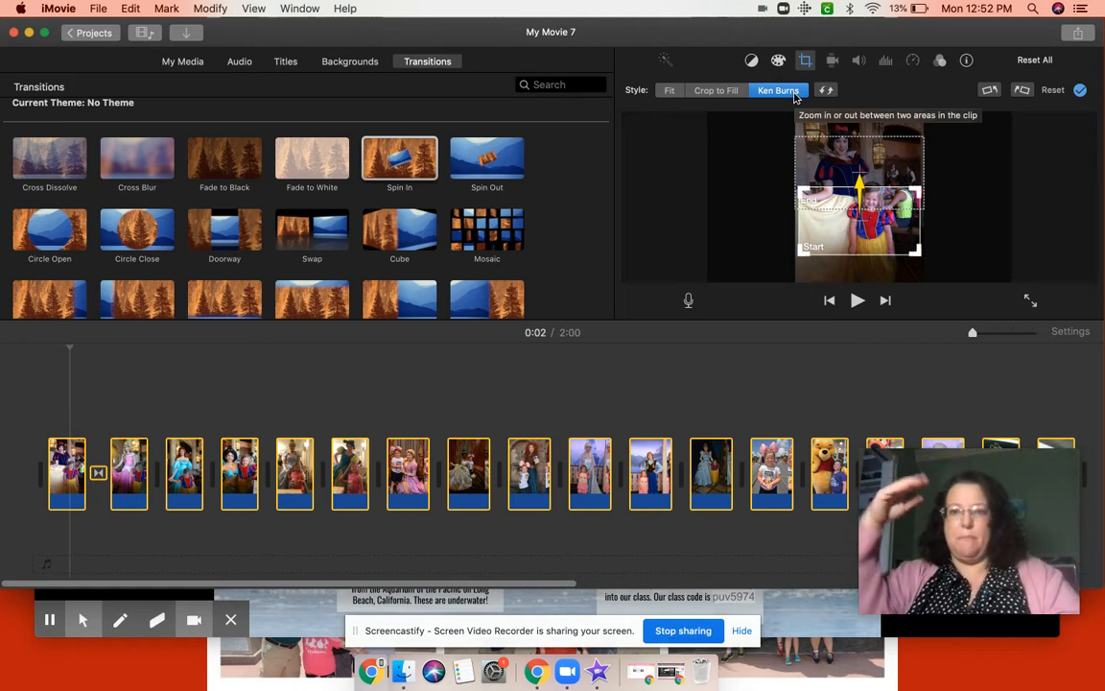
pyautogui.click(731, 91)
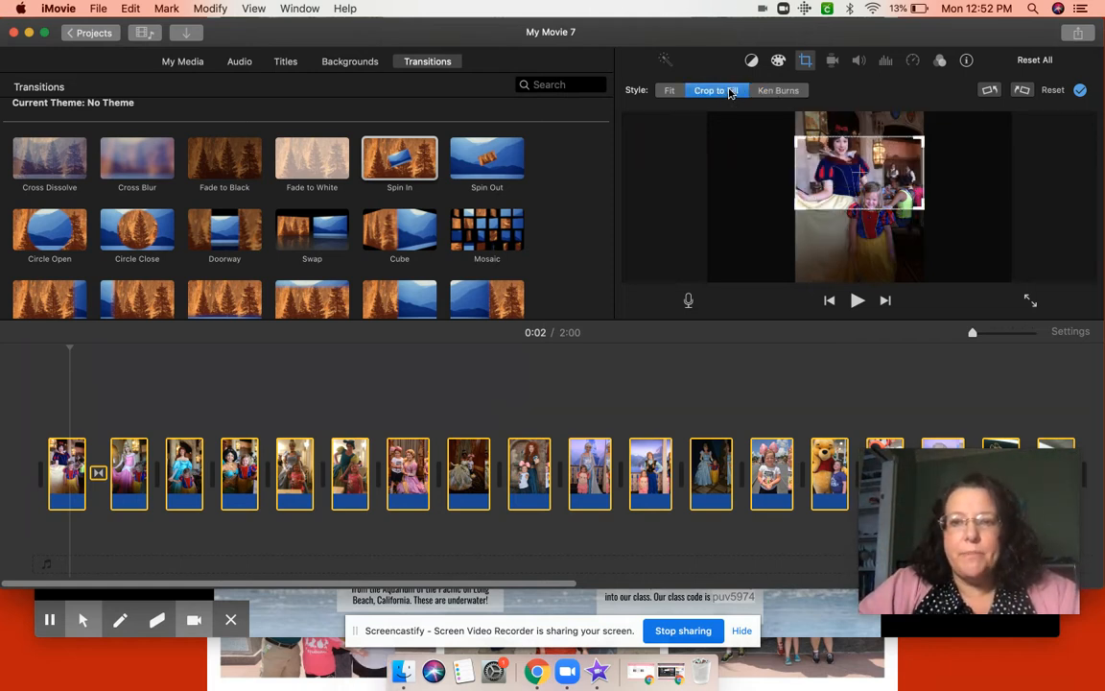
# - Change the cropping style of all the selected clips to Fit and play the movie's opening from the first photo
pyautogui.click(673, 91)
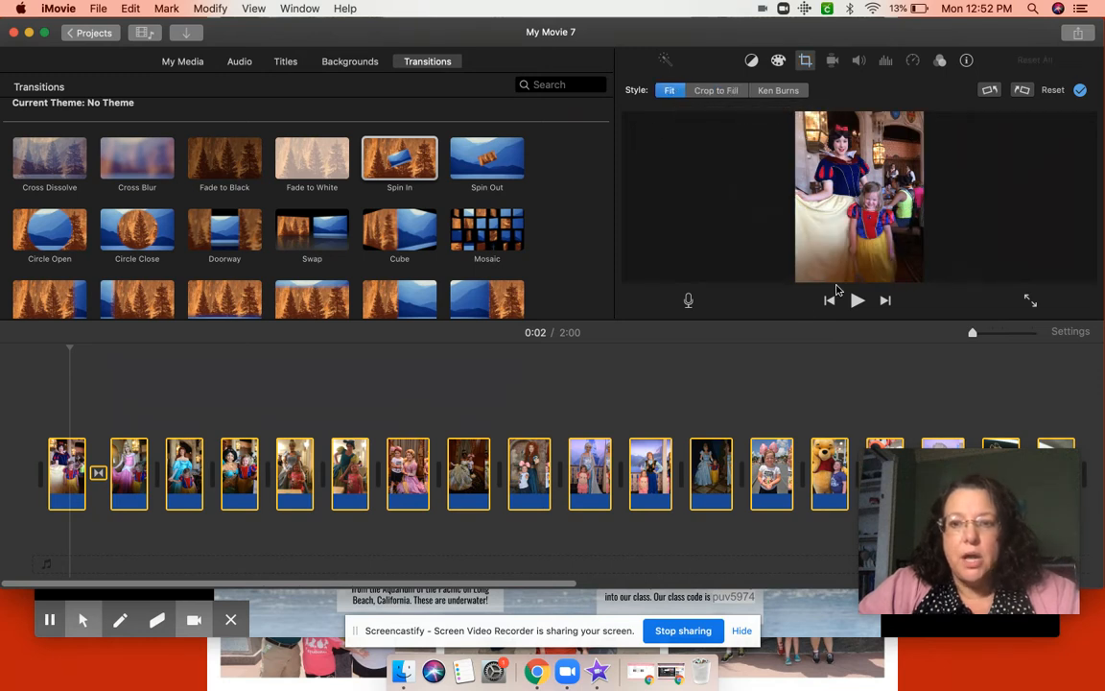
pyautogui.click(731, 388)
pyautogui.click(46, 426)
pyautogui.click(856, 300)
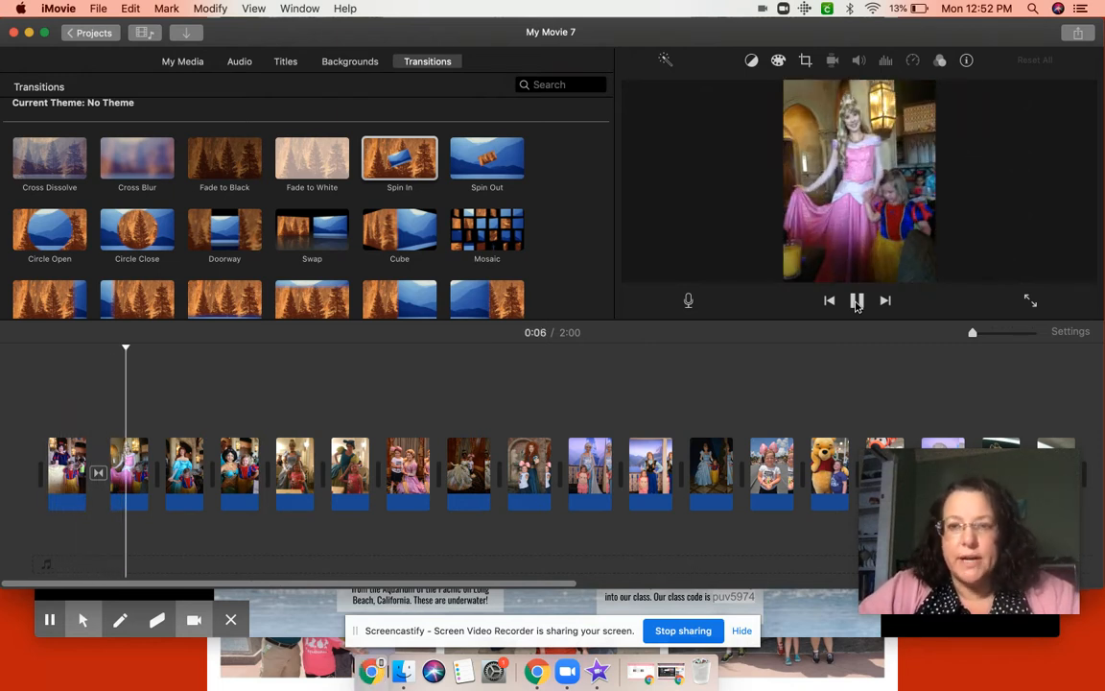
pyautogui.click(856, 301)
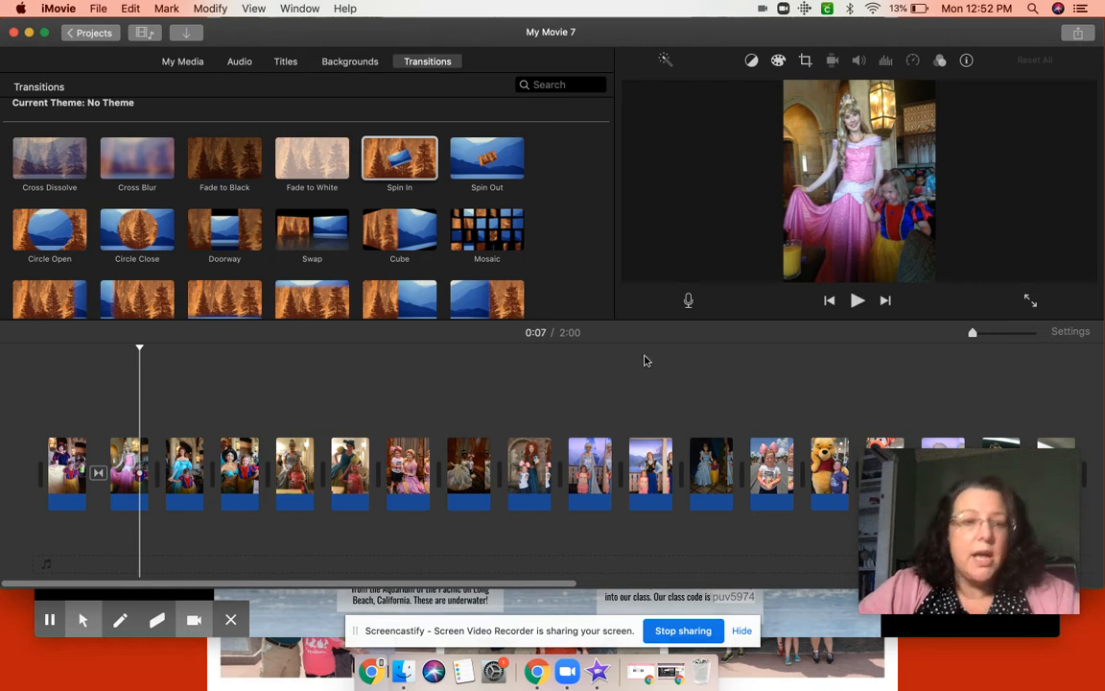
# - Apply the Ken Burns cropping style to the fourth photo in the timeline
pyautogui.click(235, 468)
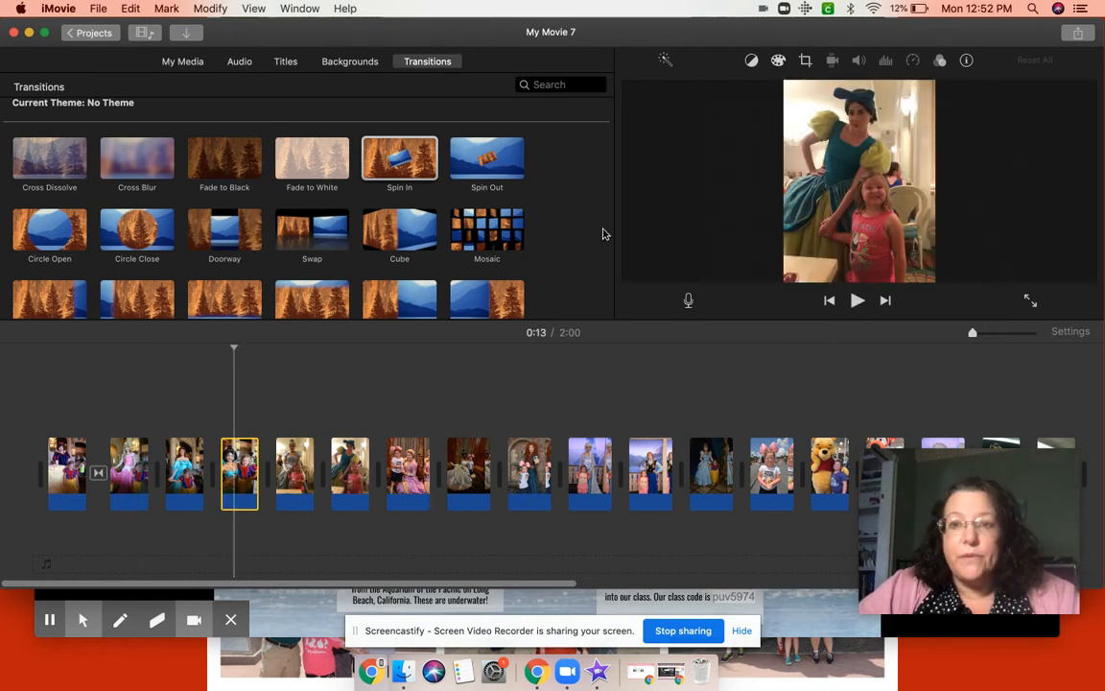
pyautogui.click(805, 60)
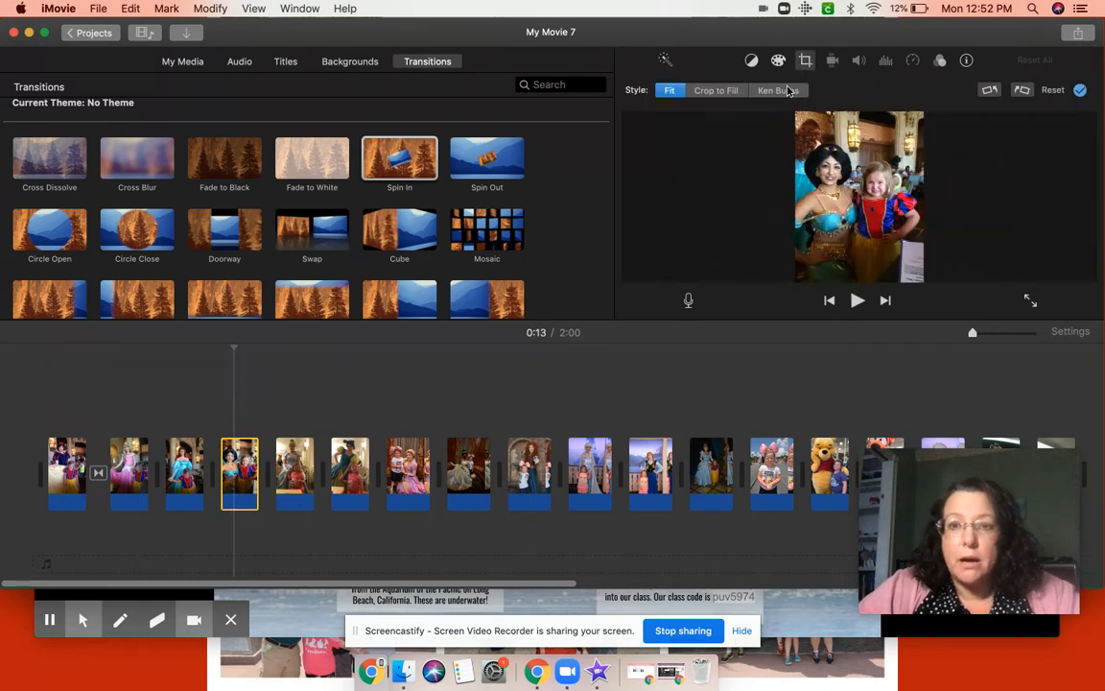
pyautogui.click(778, 90)
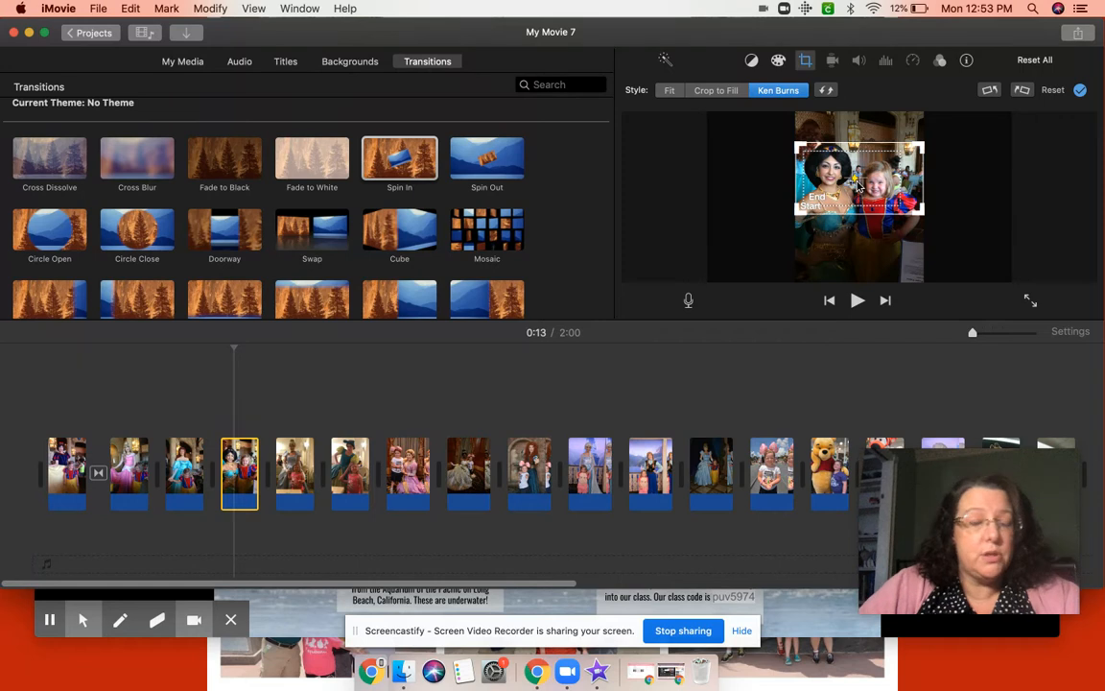
pyautogui.click(382, 410)
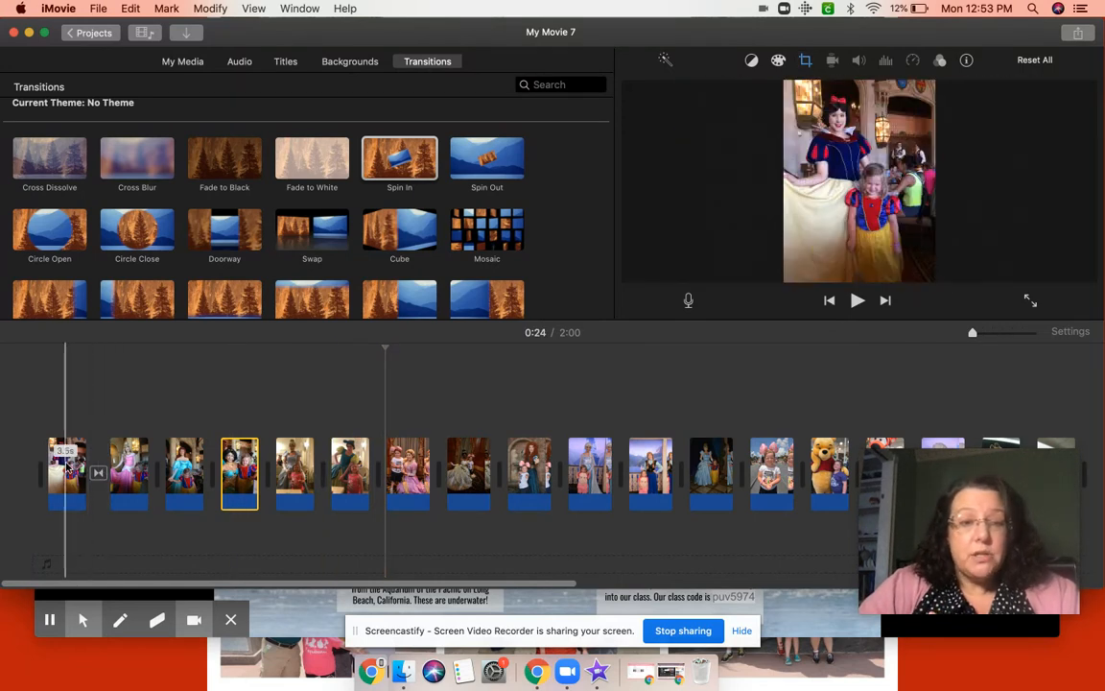
# - Set the first photo's duration to 2 seconds and play the movie from the start into the second photo
pyautogui.click(67, 464)
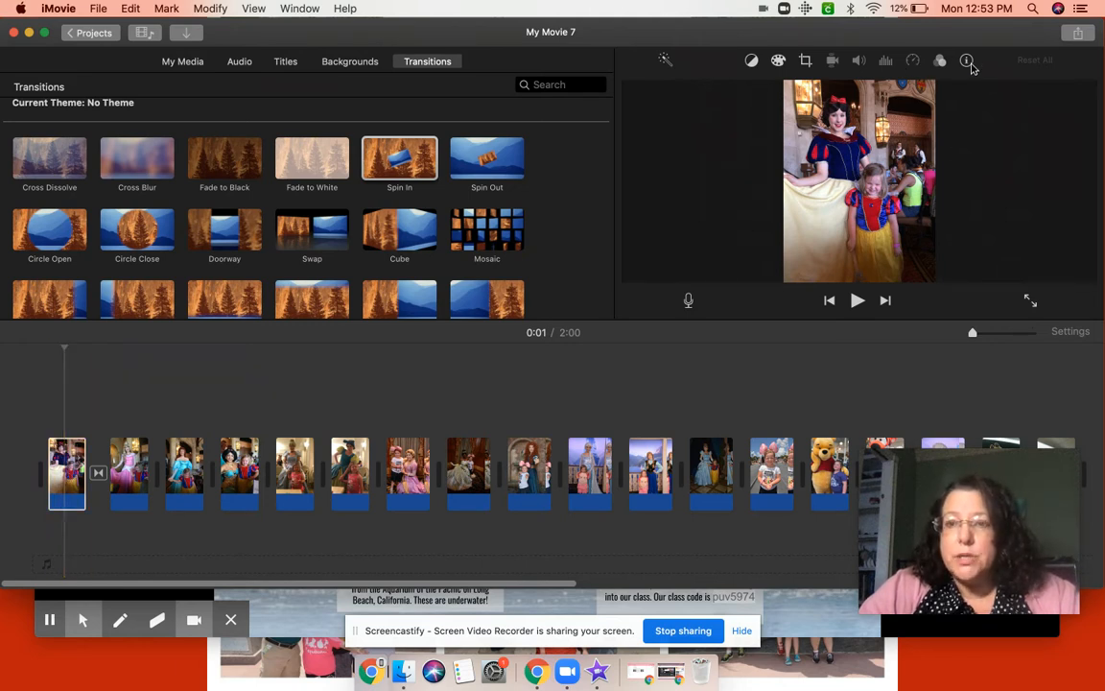
pyautogui.click(967, 61)
pyautogui.click(1067, 91)
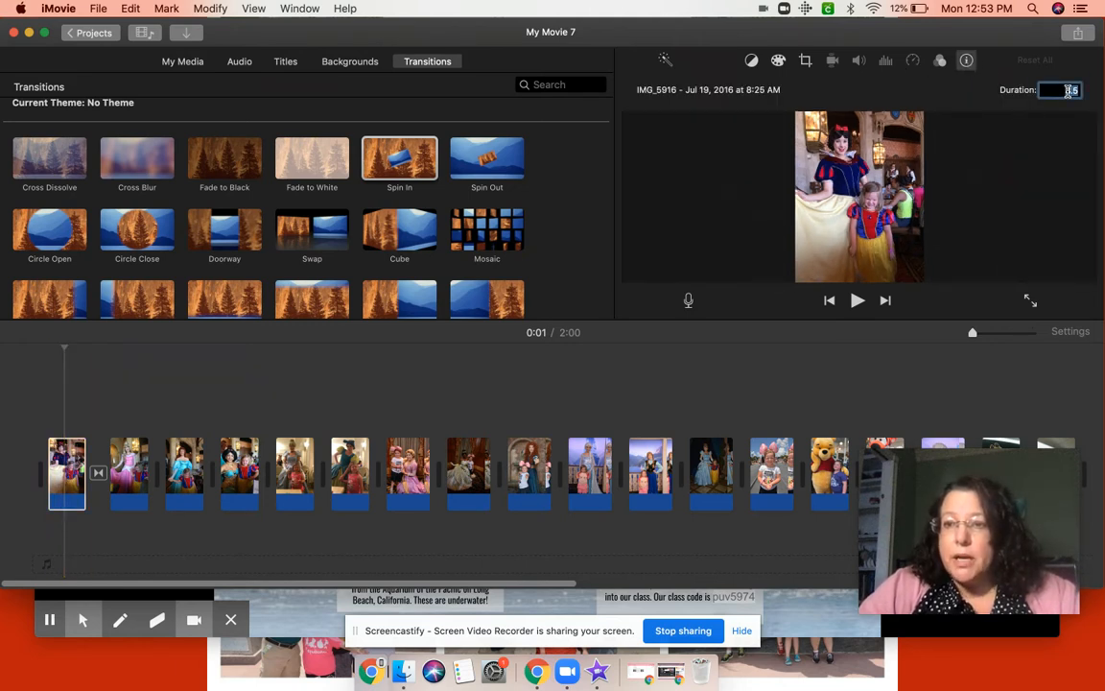
pyautogui.write('2')
pyautogui.press('Return')
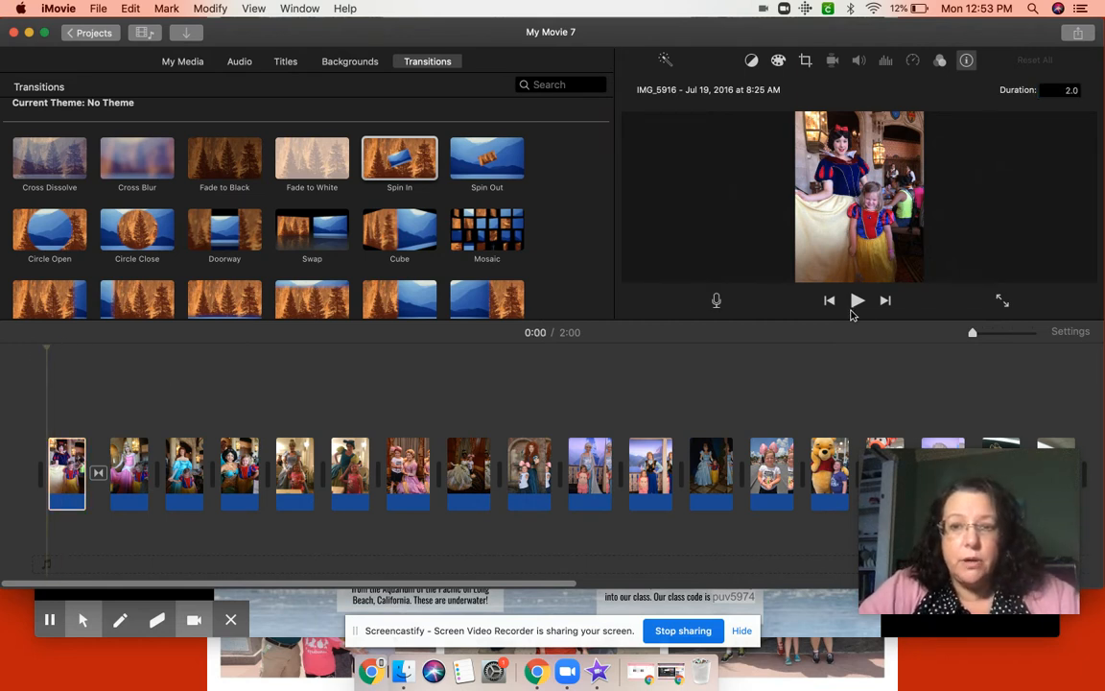
pyautogui.click(858, 301)
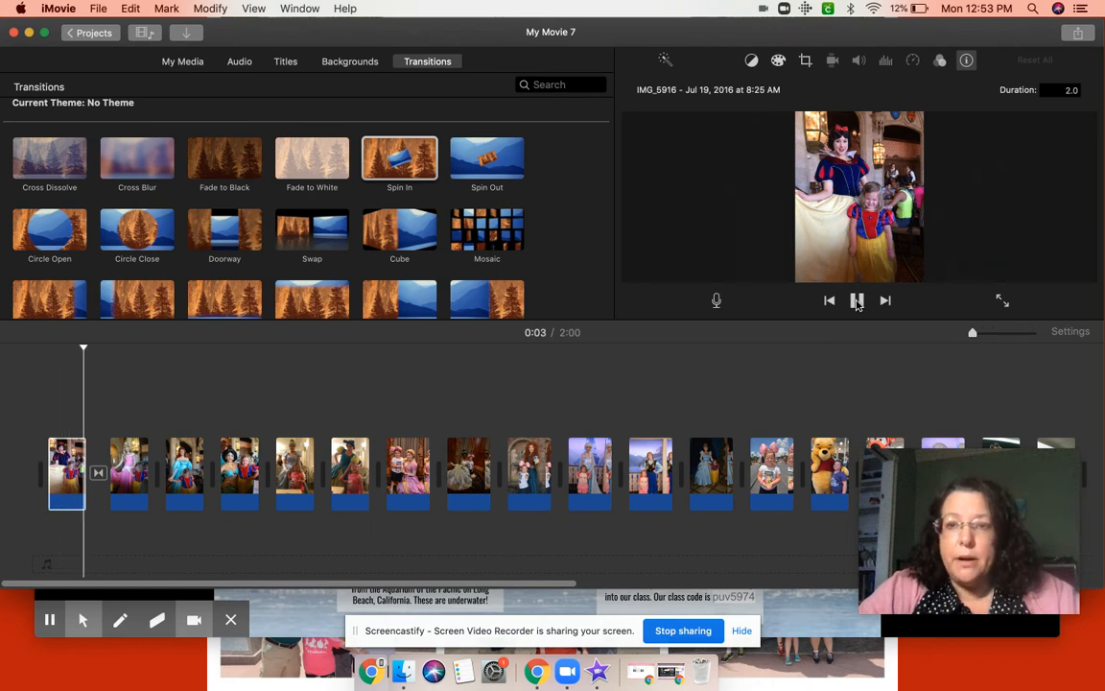
pyautogui.click(858, 302)
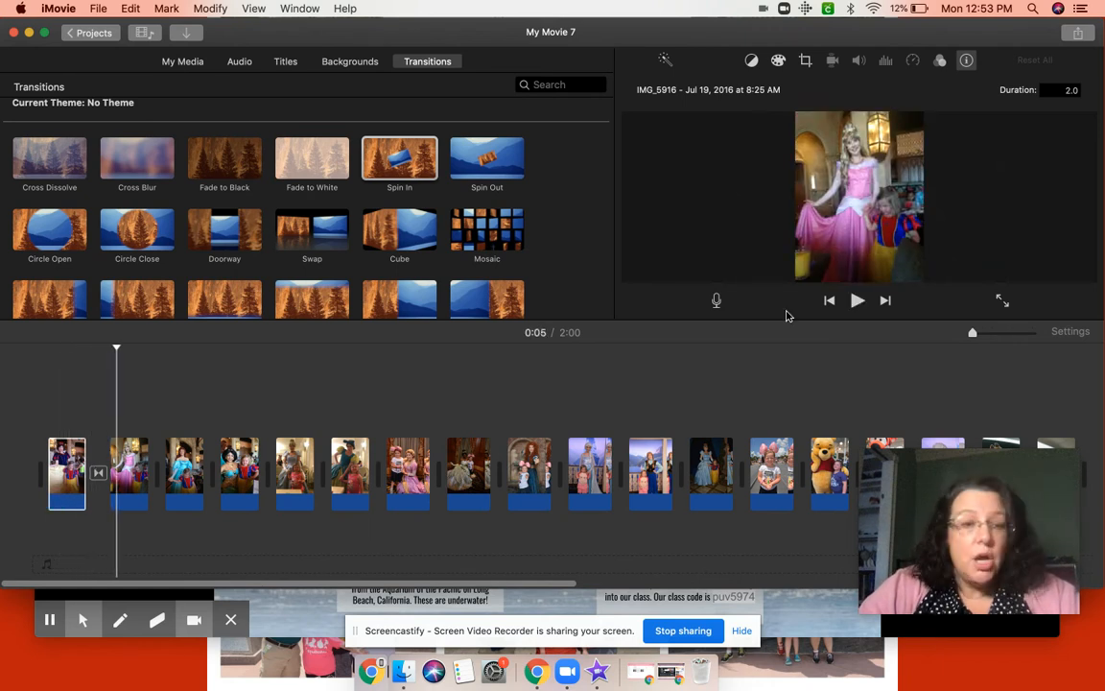
# - Select all the timeline clips and set their duration to 2 seconds
pyautogui.click(74, 456)
pyautogui.press('super+a')
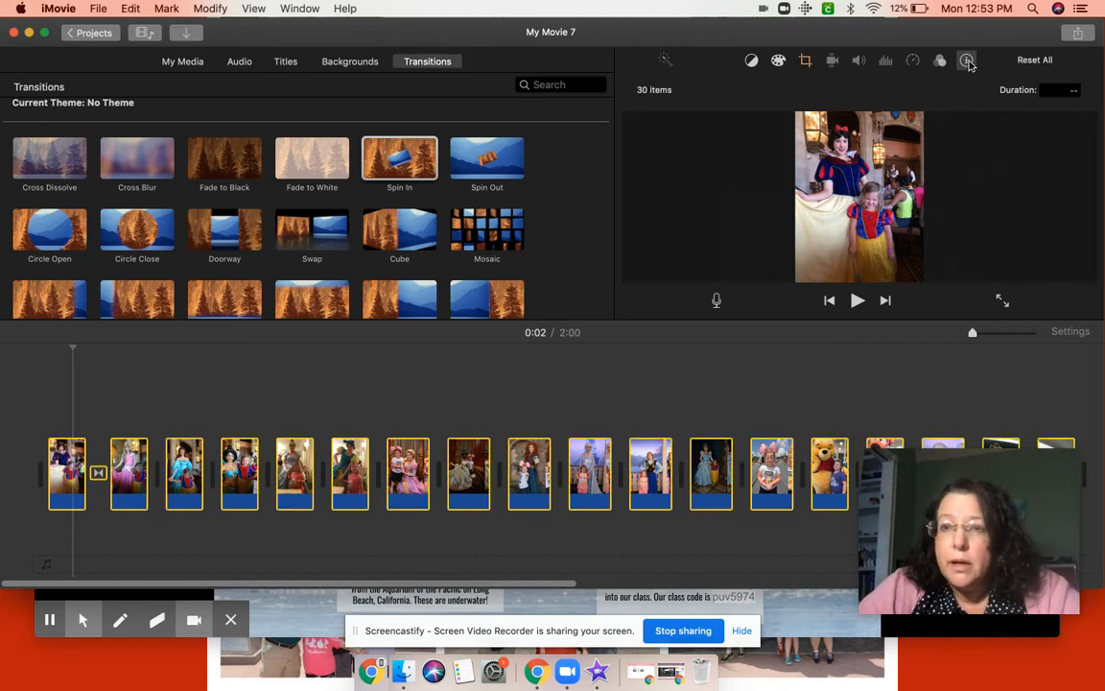
pyautogui.click(1063, 91)
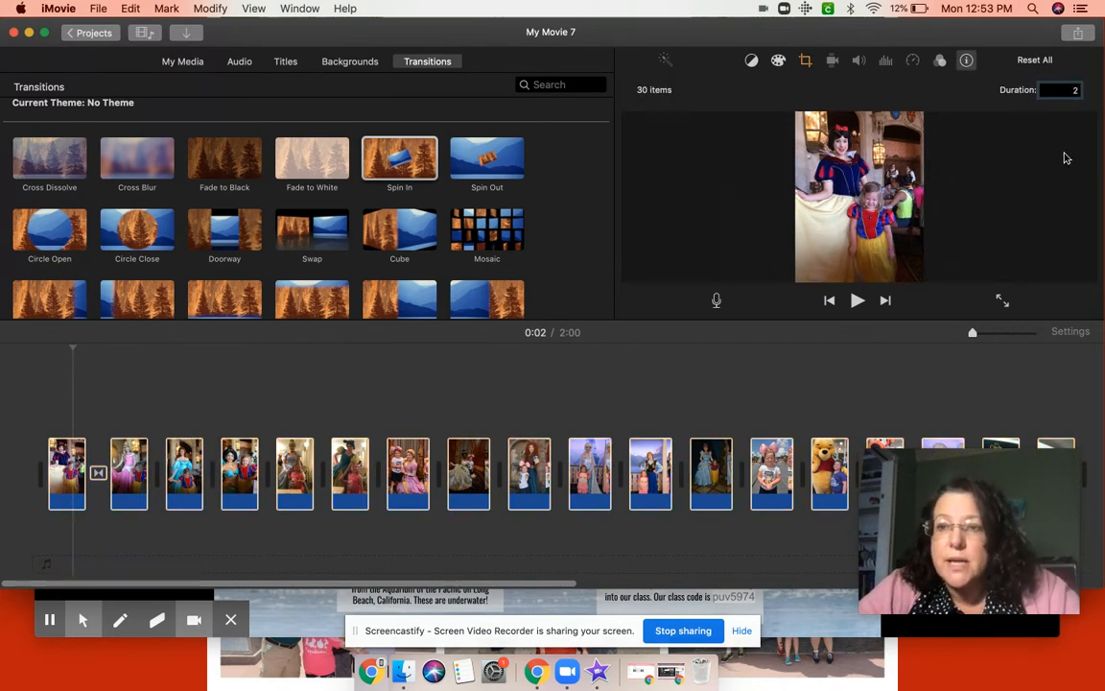
pyautogui.write('2')
pyautogui.press('Return')
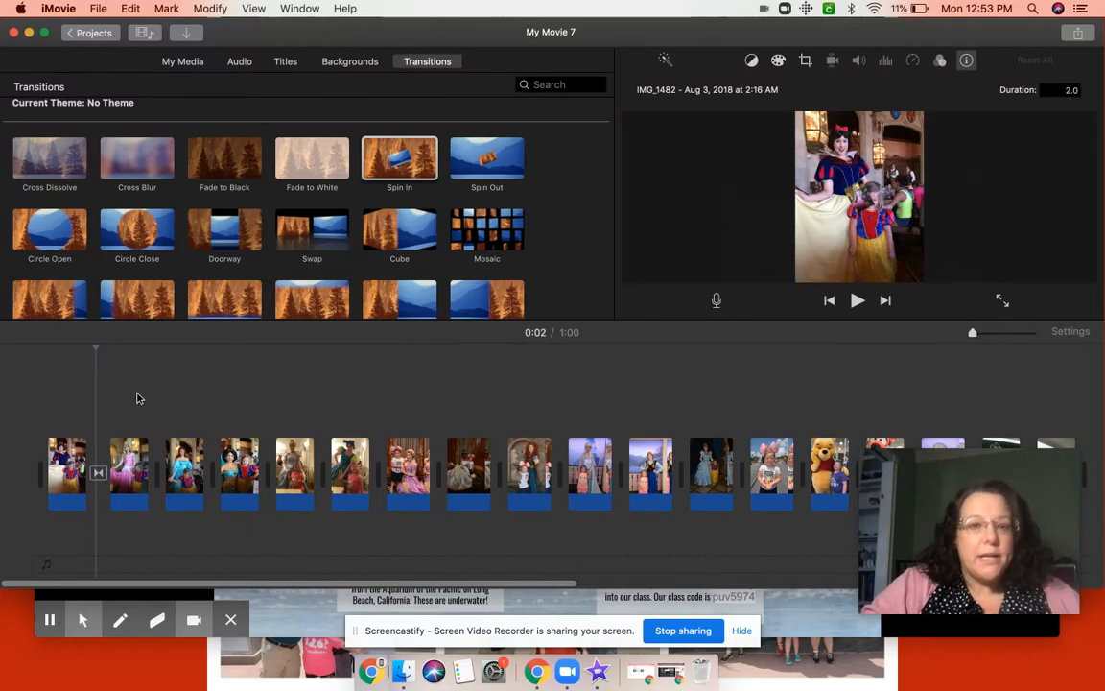
# - Add a Pop-up title above the first photo at the start of the timeline
pyautogui.click(38, 343)
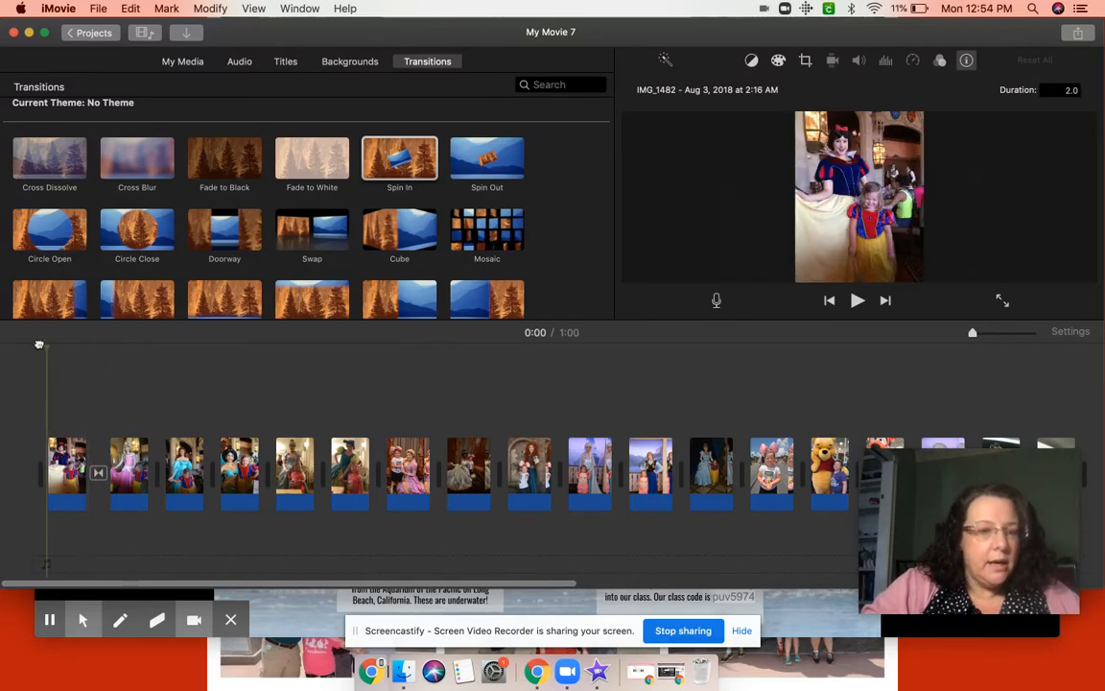
pyautogui.click(285, 61)
pyautogui.scroll(-2, 386, 301)
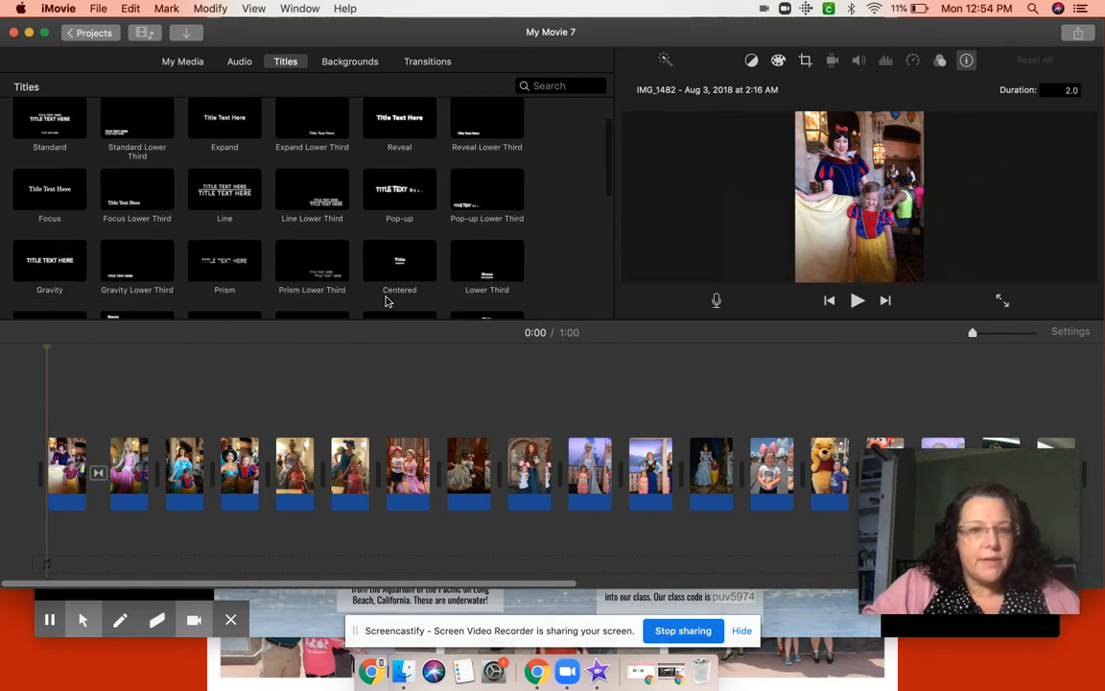
pyautogui.moveTo(412, 182); pyautogui.dragTo(58, 388)
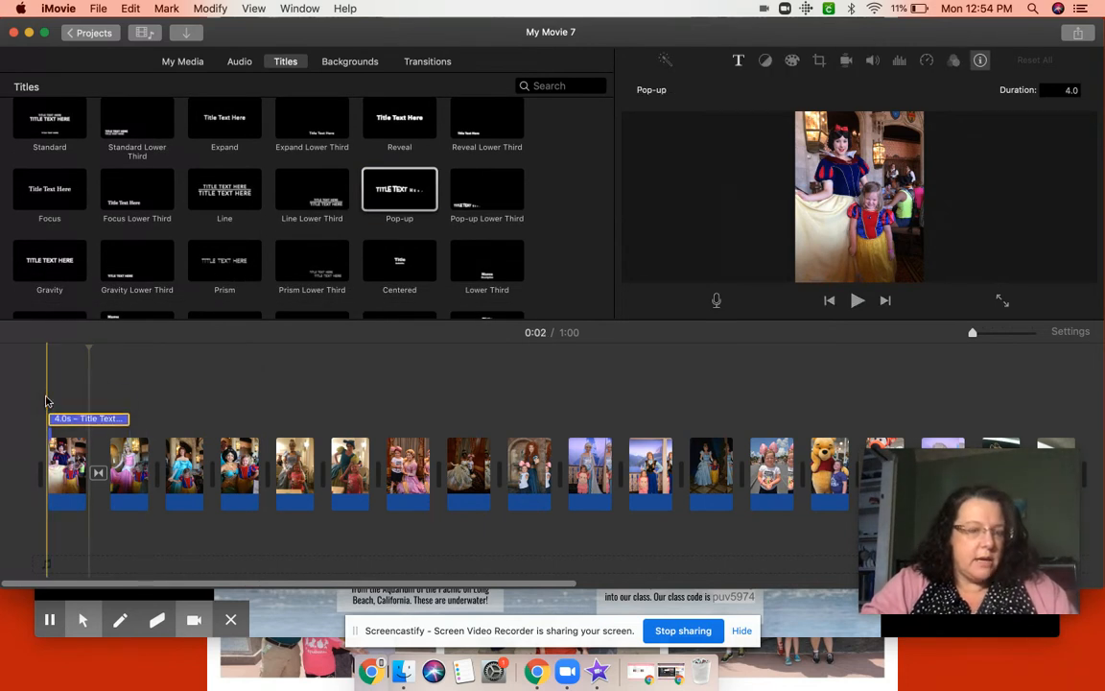
# - Replace the Pop-up title's placeholder text with "Class of 2019 2020"
pyautogui.click(125, 424)
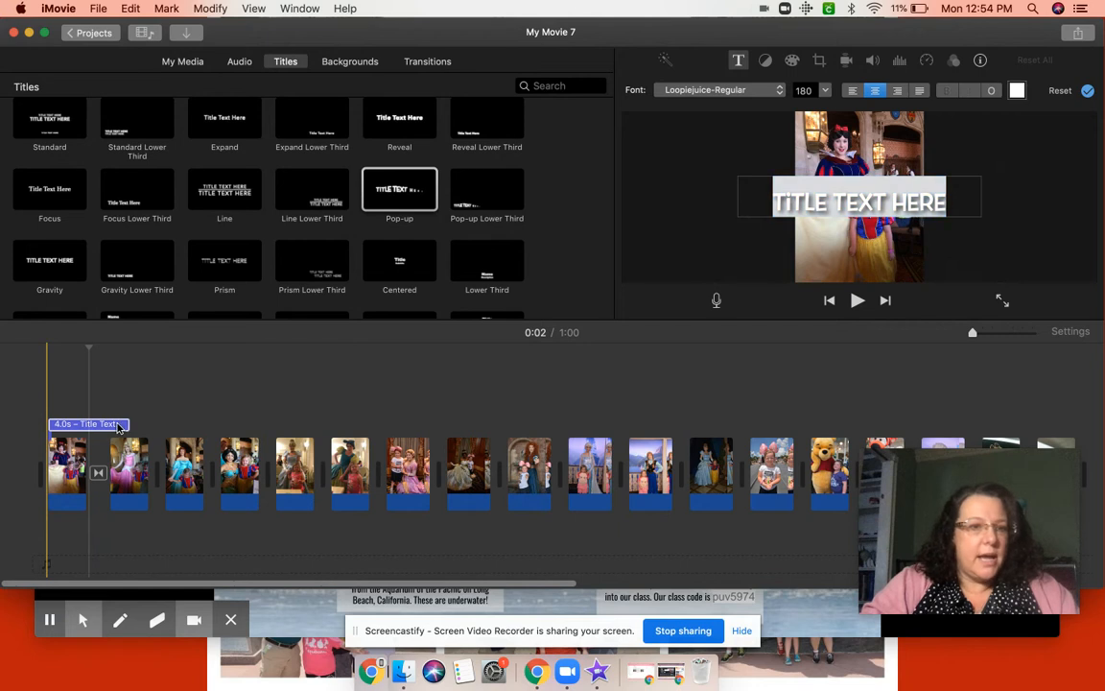
pyautogui.doubleClick(896, 202)
pyautogui.press('super+a')
pyautogui.press('BackSpace')
pyautogui.write('CLASS C')
pyautogui.write('F 2')
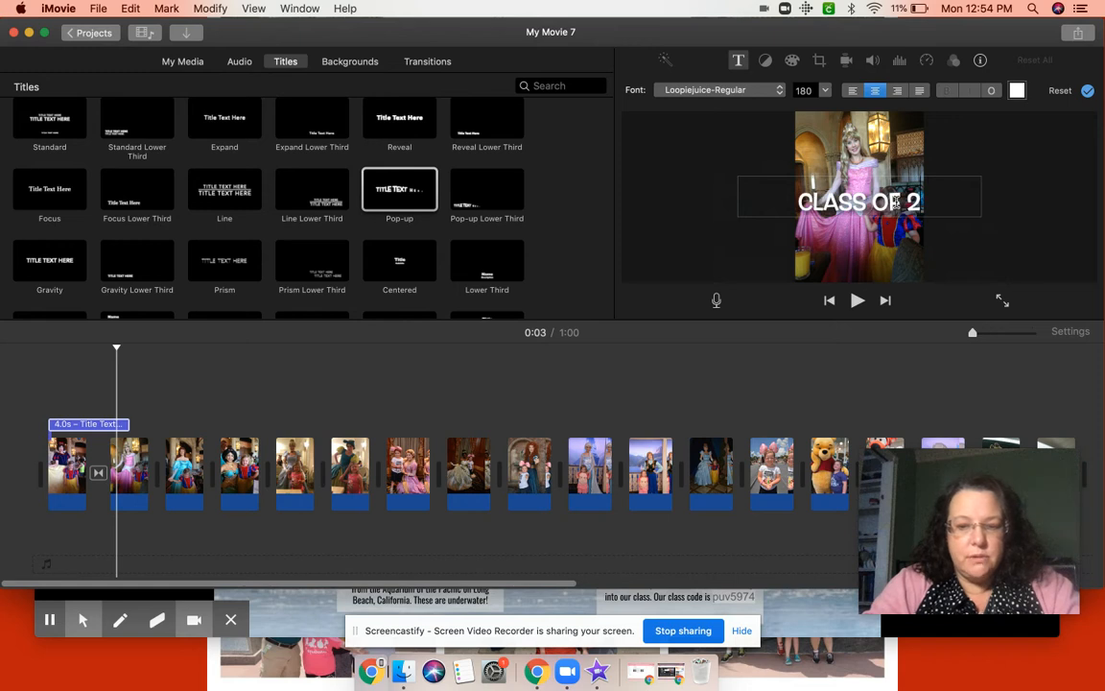
pyautogui.write('019 20')
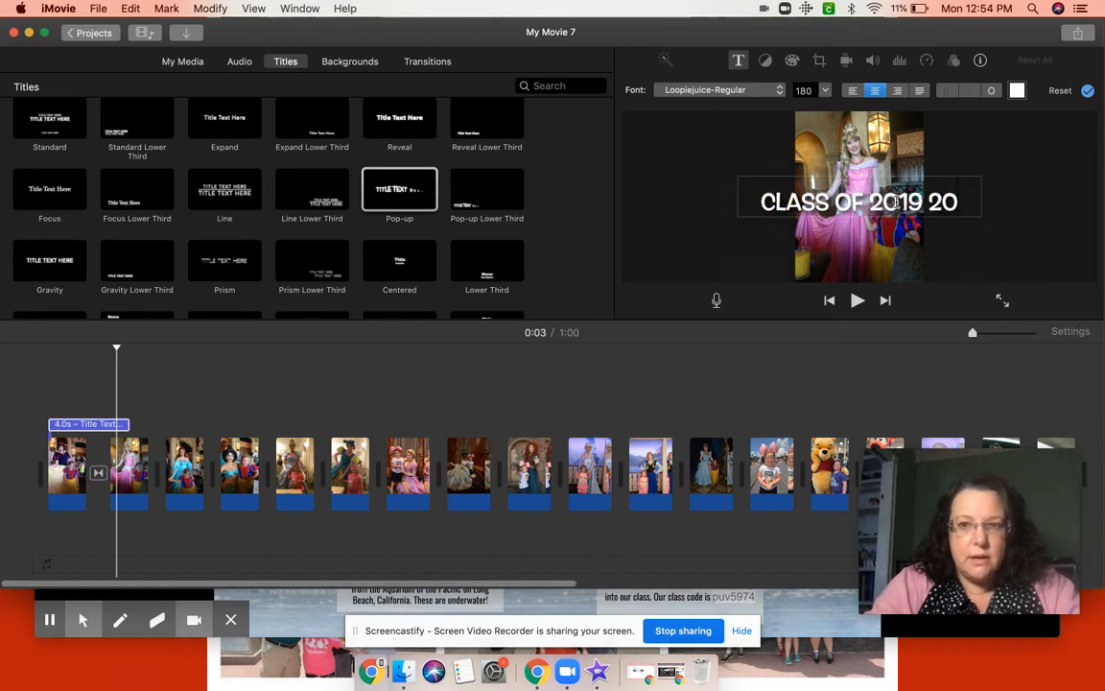
pyautogui.write('20')
pyautogui.click(1076, 213)
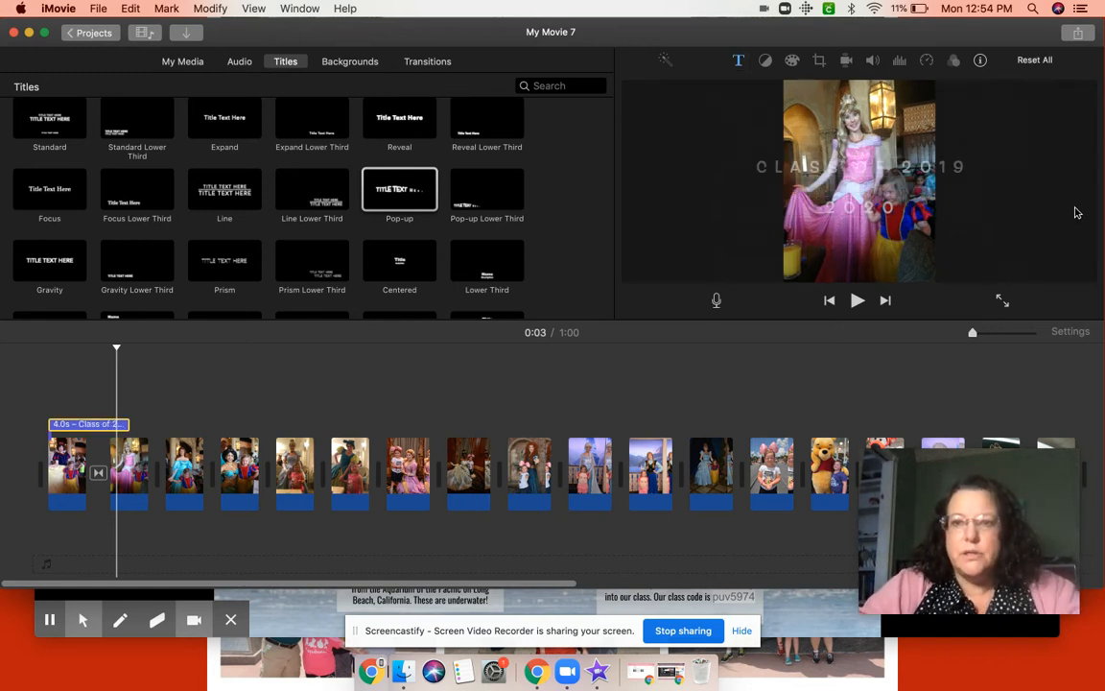
# - Insert the Curtain background at the start of the timeline, before the first photo
pyautogui.click(219, 392)
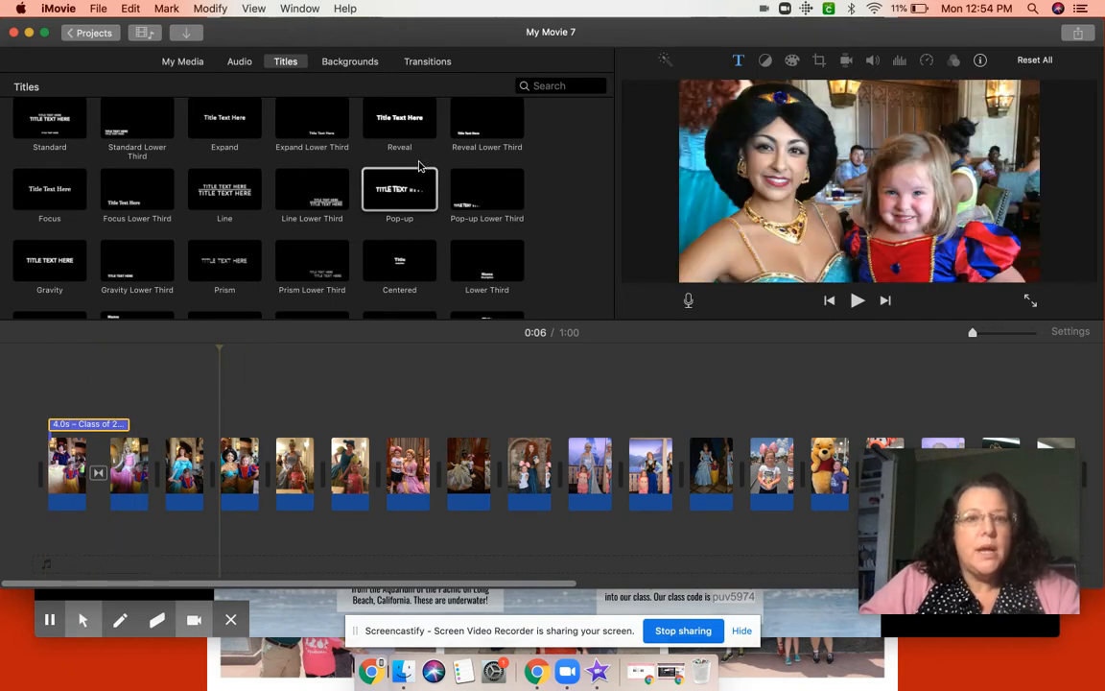
pyautogui.click(370, 63)
pyautogui.scroll(-2, 432, 218)
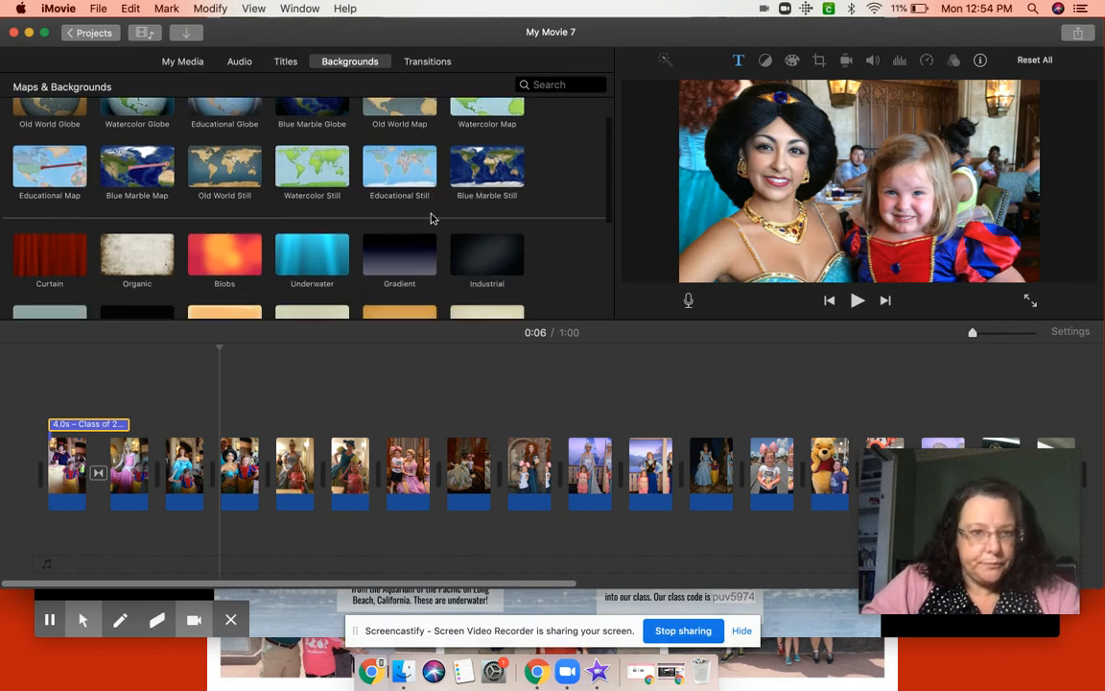
pyautogui.scroll(-2, 422, 209)
pyautogui.click(64, 214)
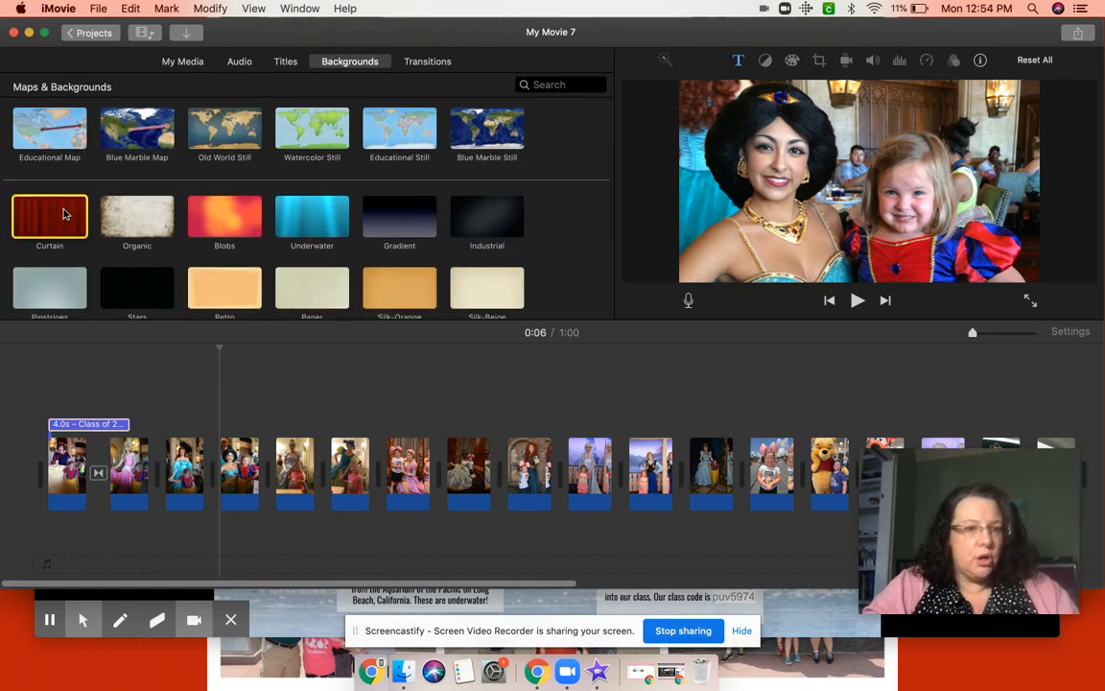
pyautogui.moveTo(62, 213); pyautogui.dragTo(29, 449)
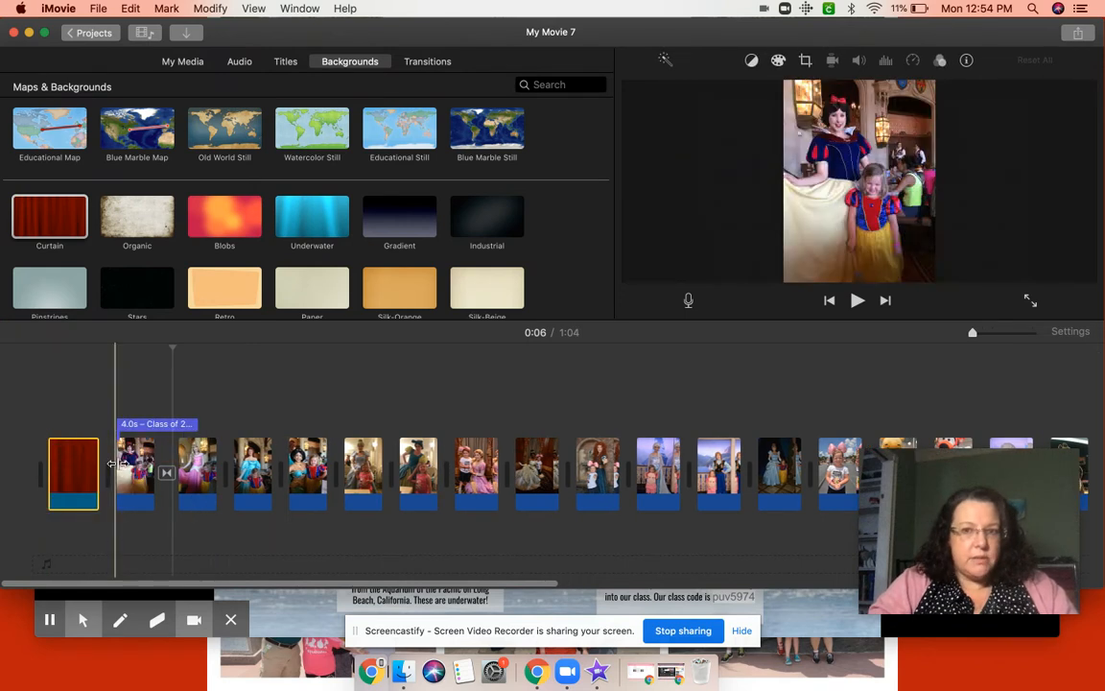
# - Move the class title from the first photo onto the Curtain background and play the movie's opening
pyautogui.moveTo(135, 423); pyautogui.dragTo(91, 422)
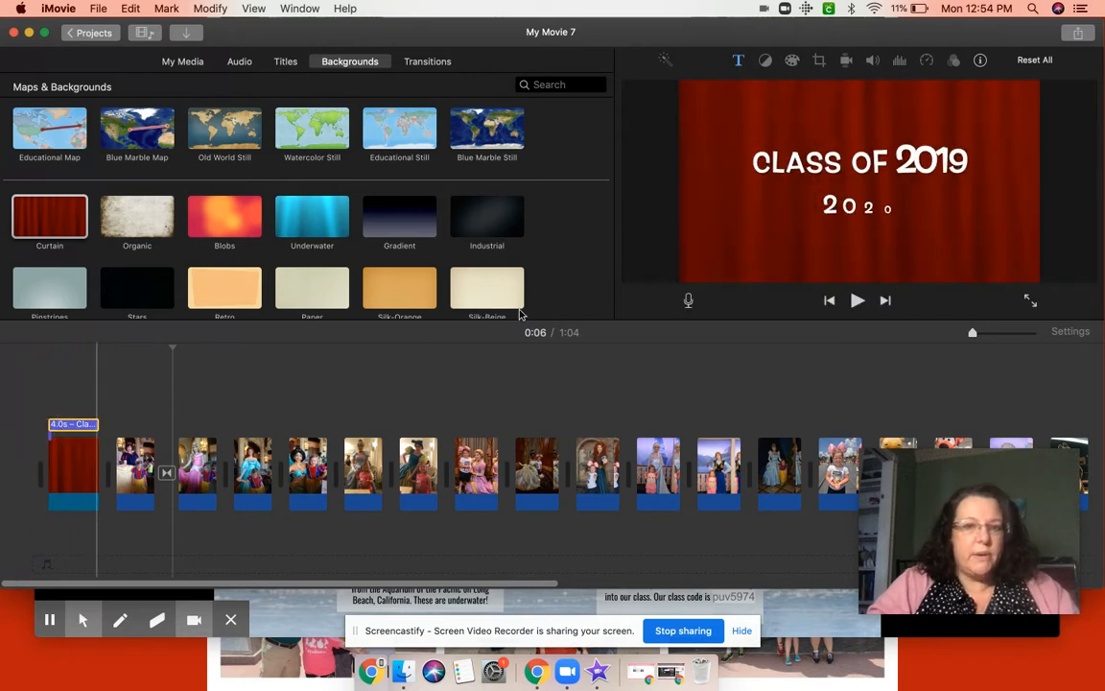
pyautogui.moveTo(173, 343); pyautogui.dragTo(53, 343)
pyautogui.click(858, 301)
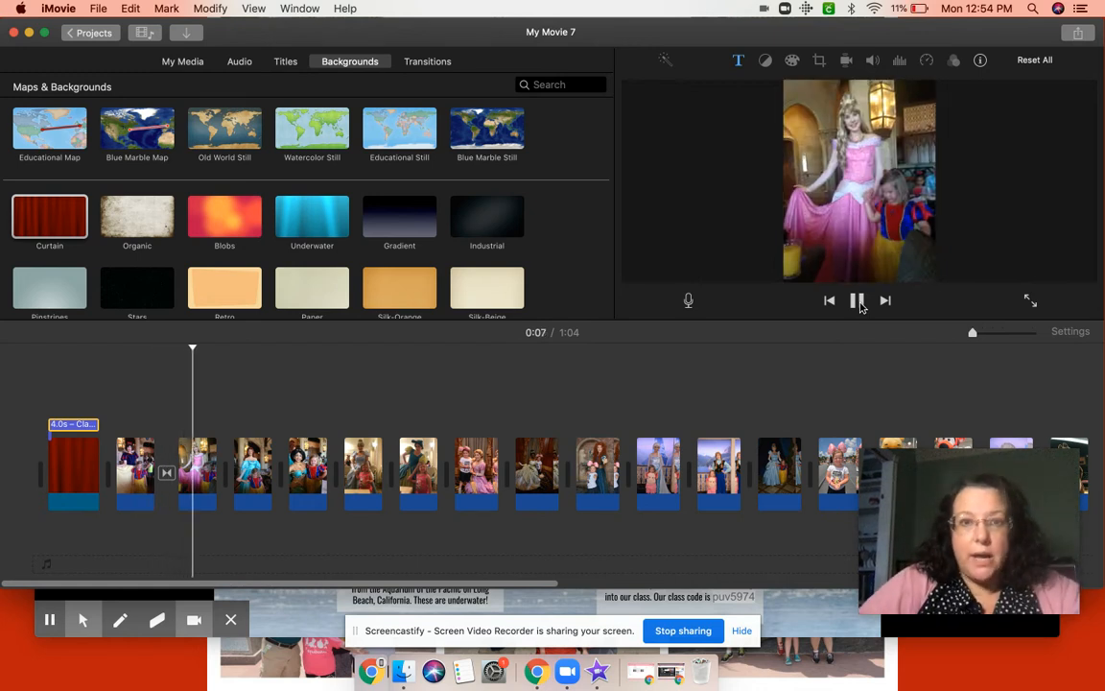
pyautogui.click(859, 302)
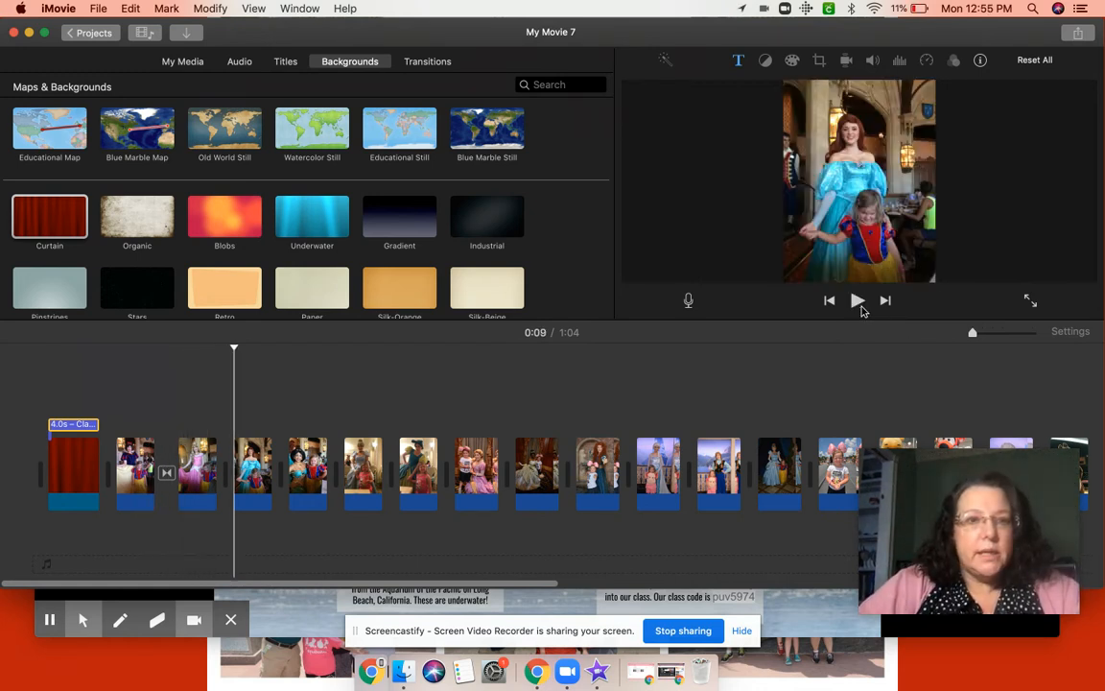
pyautogui.click(240, 62)
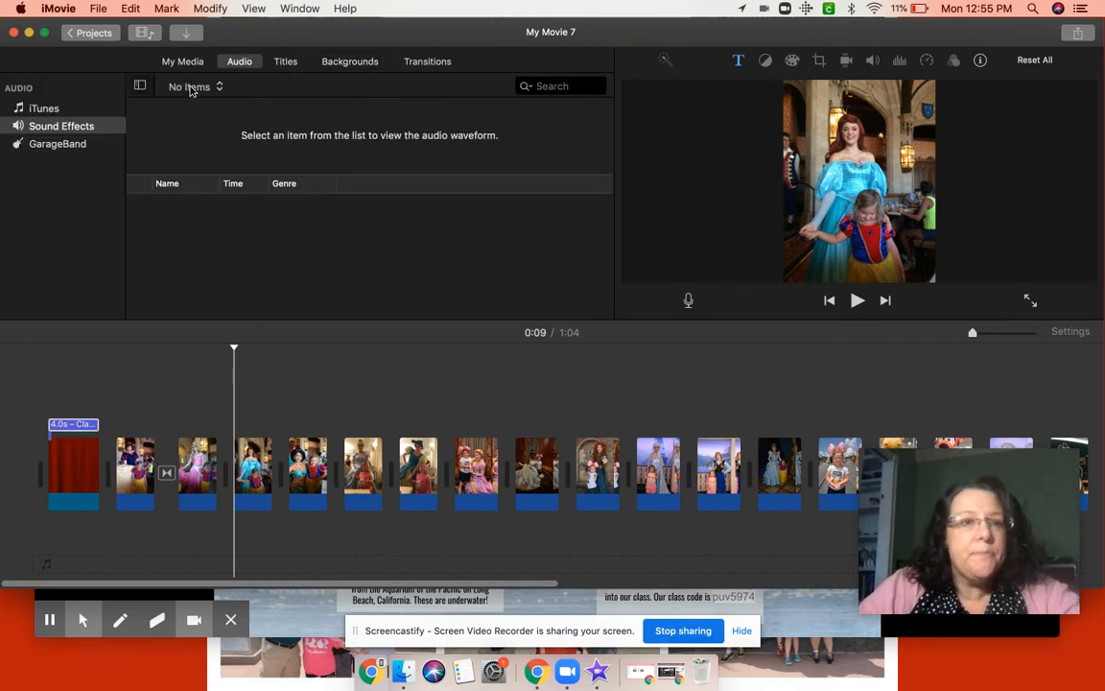
pyautogui.click(188, 33)
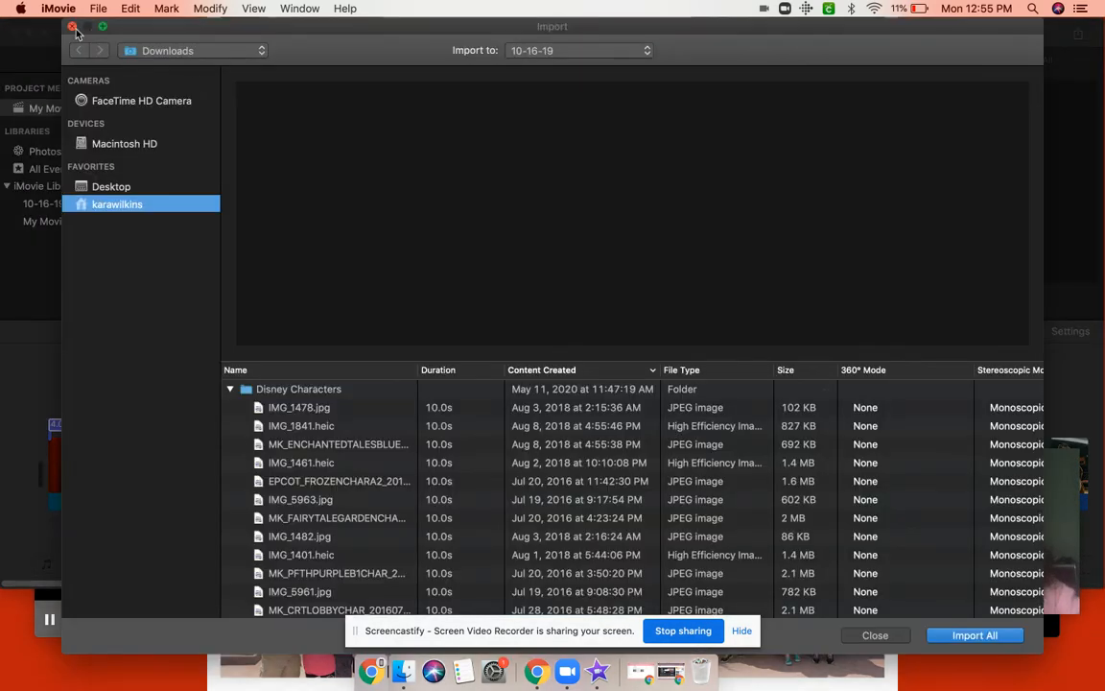
pyautogui.click(73, 28)
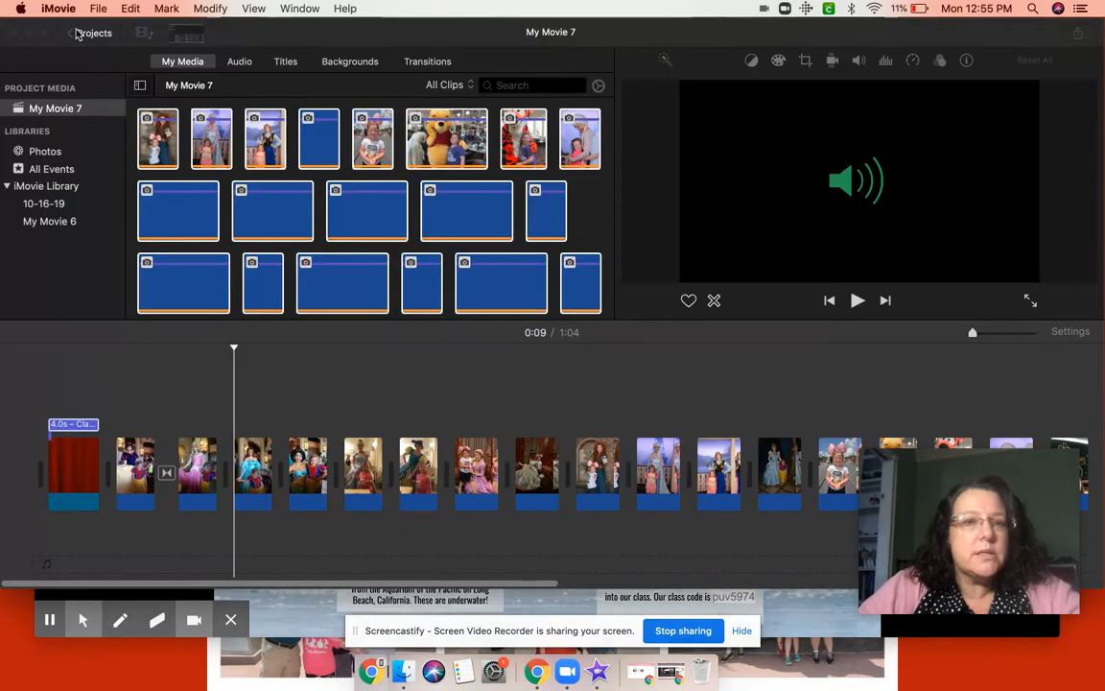
# - Preview the Bright and Playful tracks from the Theme Music in the sound effects library
pyautogui.click(240, 62)
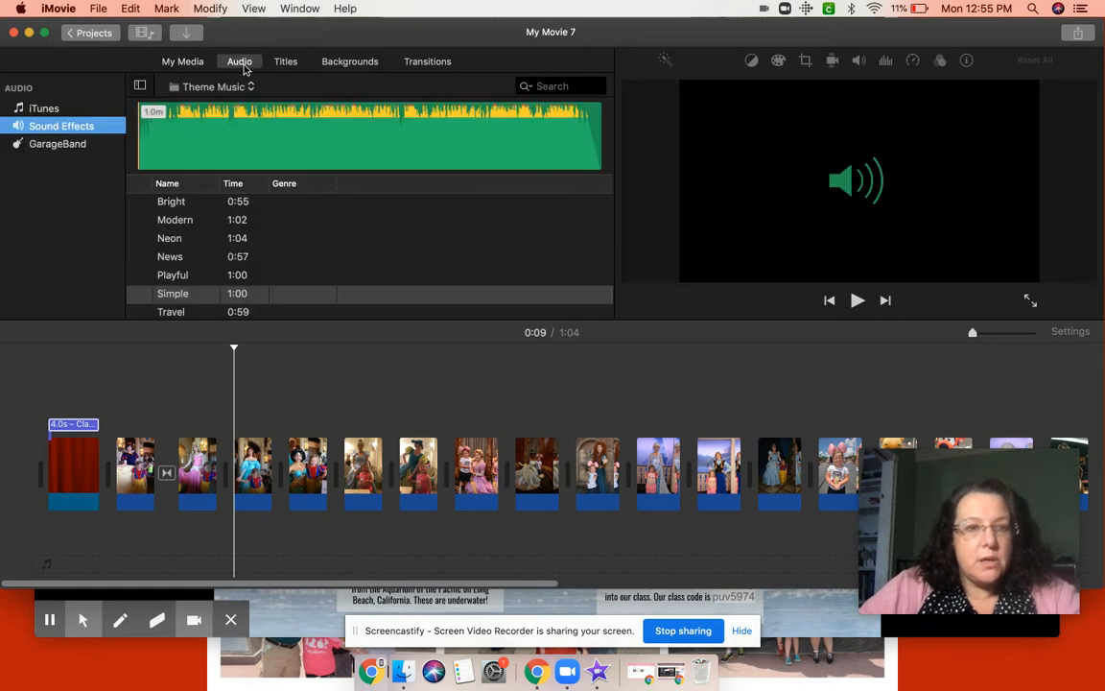
pyautogui.click(141, 203)
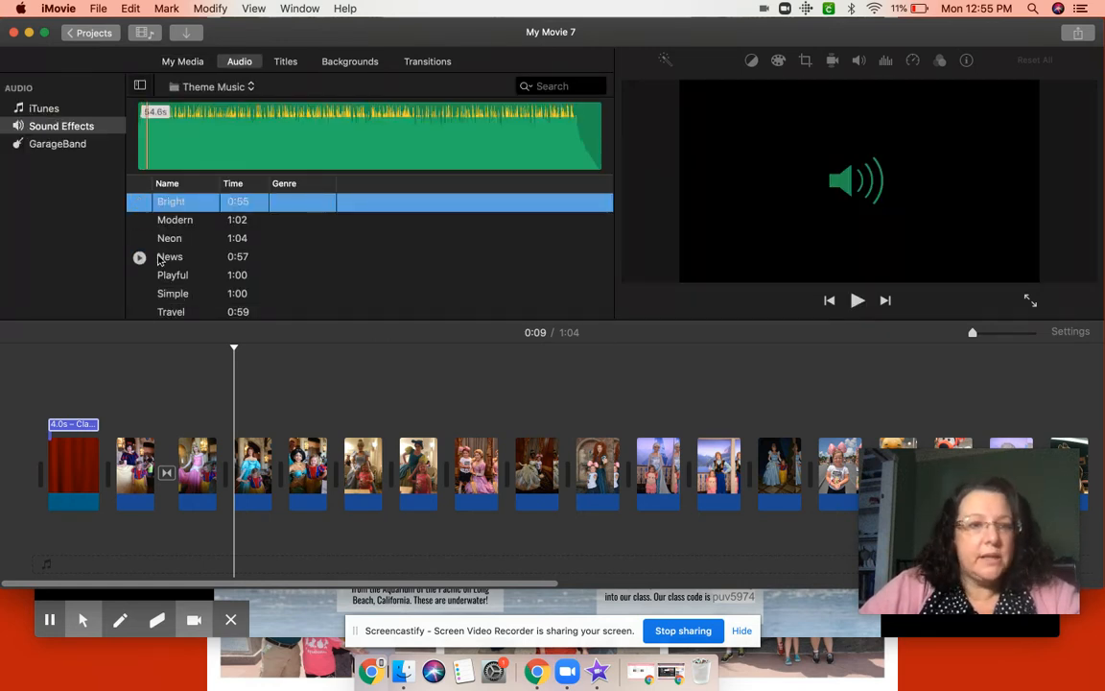
pyautogui.click(140, 276)
pyautogui.click(140, 277)
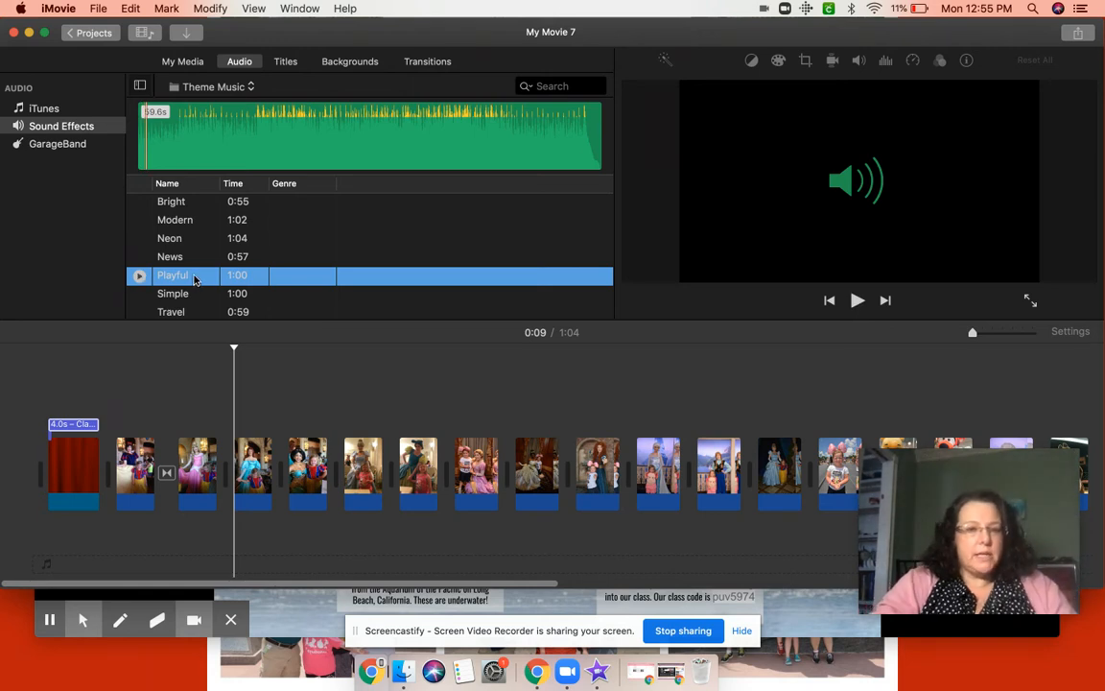
# - Add the Playful theme track beneath the slideshow, starting at the first photo, and check where the music ends relative to the last photo
pyautogui.moveTo(156, 522); pyautogui.dragTo(158, 523)
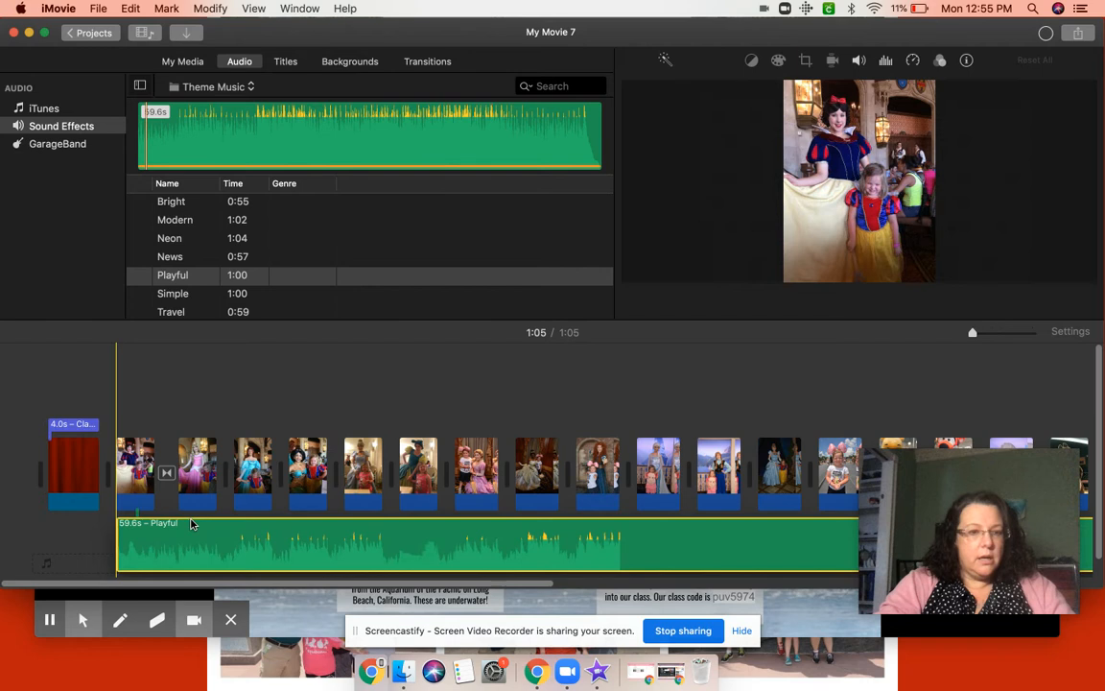
pyautogui.hscroll(3, 601, 526)
pyautogui.hscroll(10, 602, 527)
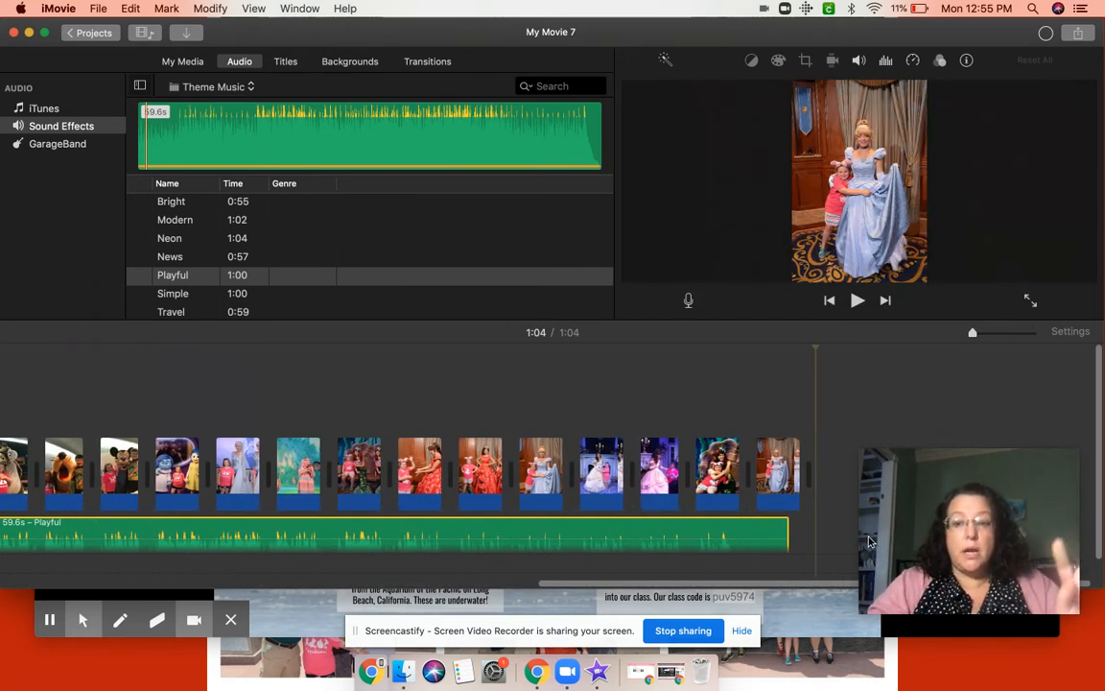
pyautogui.hscroll(-12, 528, 548)
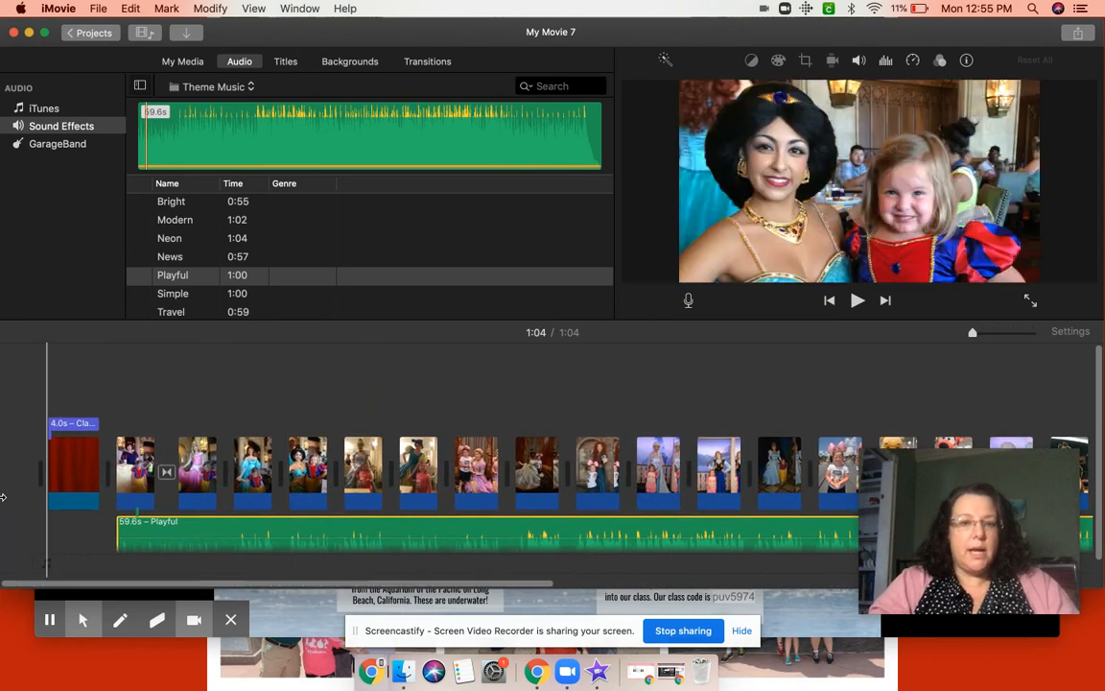
# - Play the movie from the start of the Curtain background through the first four photos, then stop playback
pyautogui.click(52, 393)
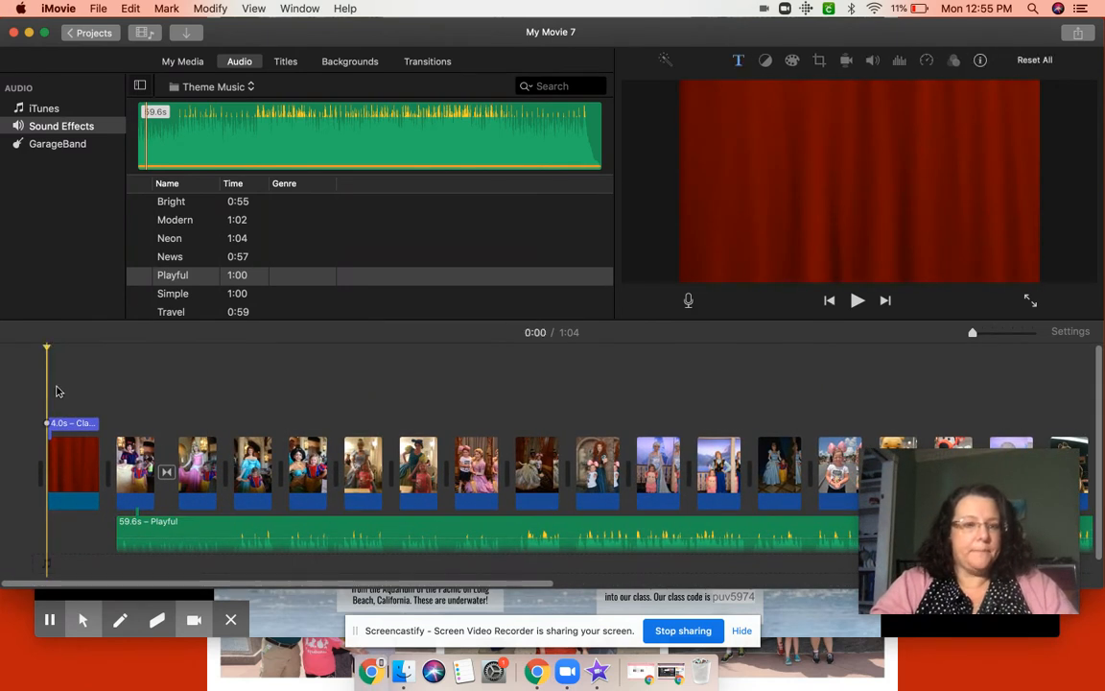
pyautogui.click(857, 301)
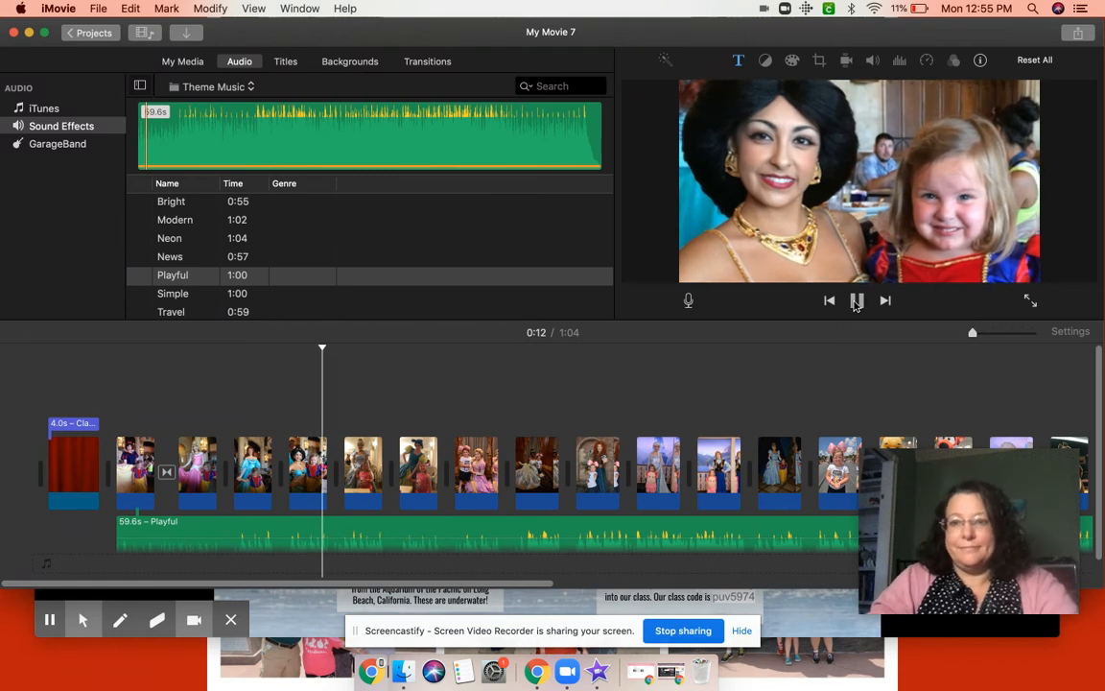
pyautogui.click(857, 303)
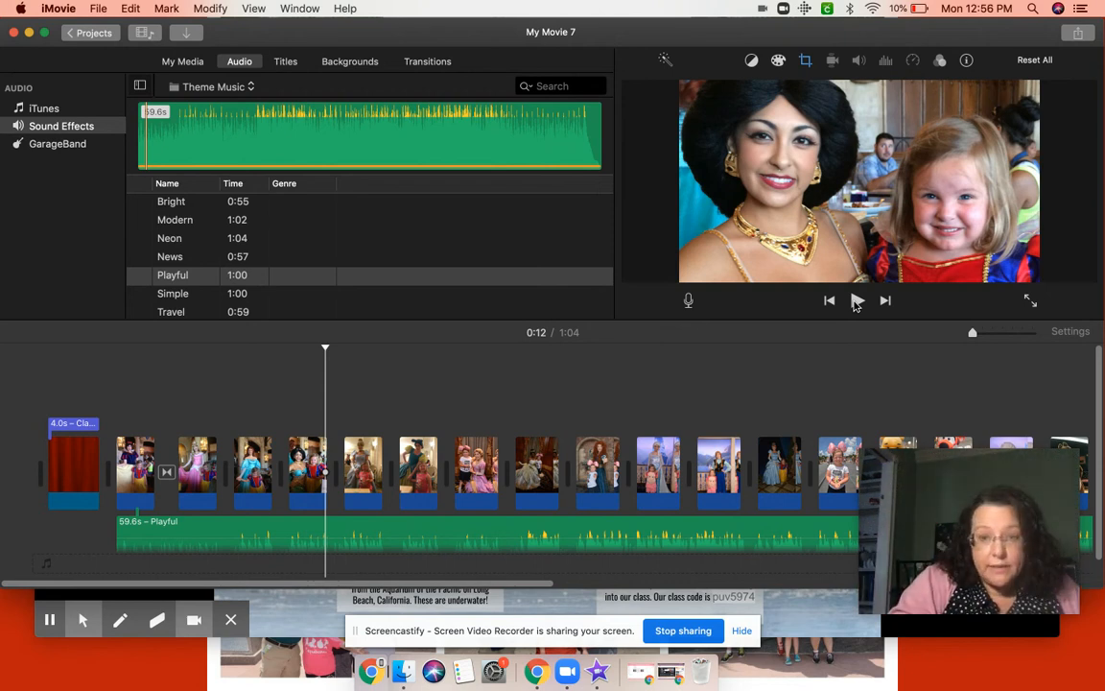
# - Move the Elsa photo right after the fourth photo, and move the original fifth photo to just before the thirteenth
pyautogui.moveTo(658, 464); pyautogui.dragTo(636, 466)
pyautogui.moveTo(338, 449); pyautogui.dragTo(339, 452)
pyautogui.click(665, 464)
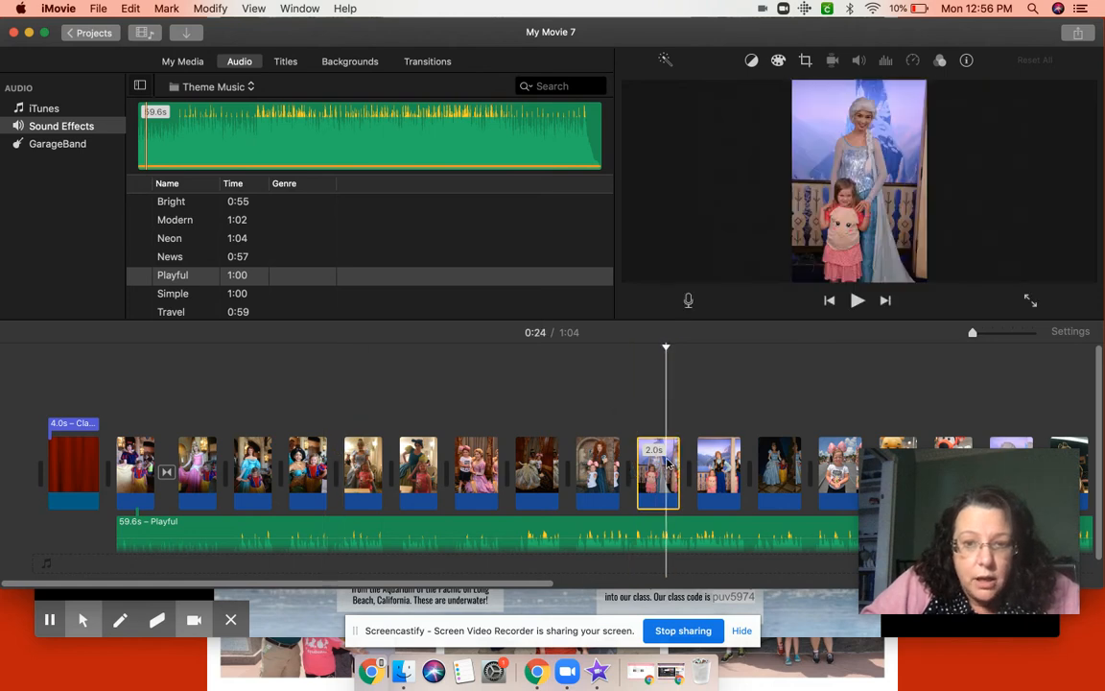
pyautogui.moveTo(653, 465); pyautogui.dragTo(804, 462)
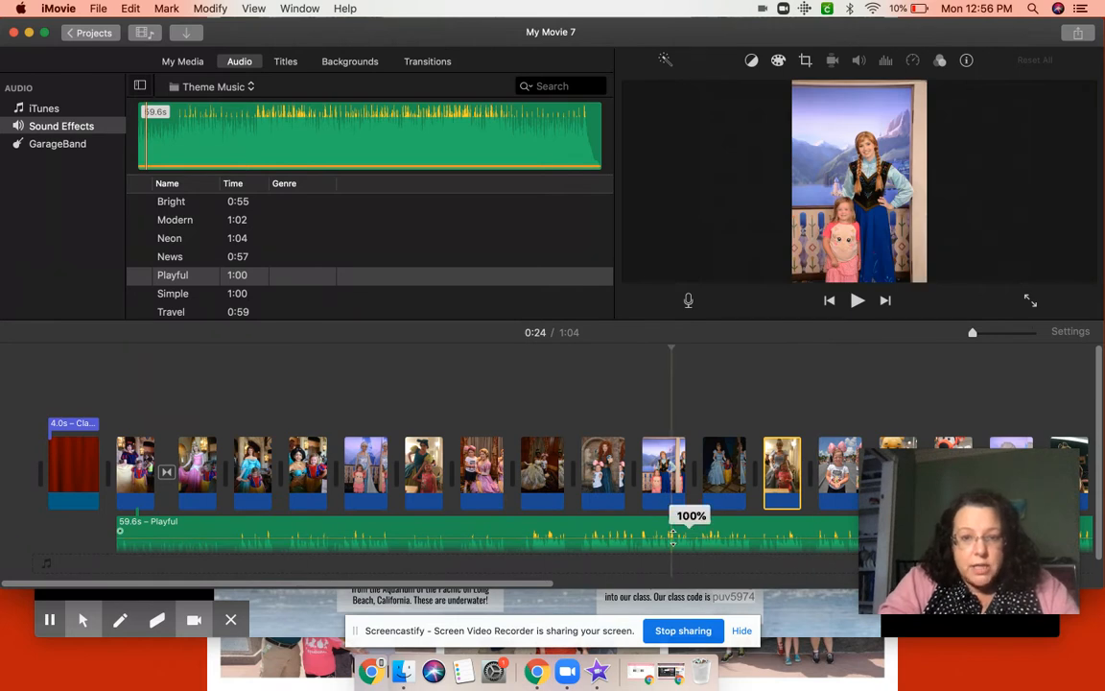
# - Adjust the volume level of the Playful music track in the timeline
pyautogui.moveTo(672, 542); pyautogui.dragTo(671, 537)
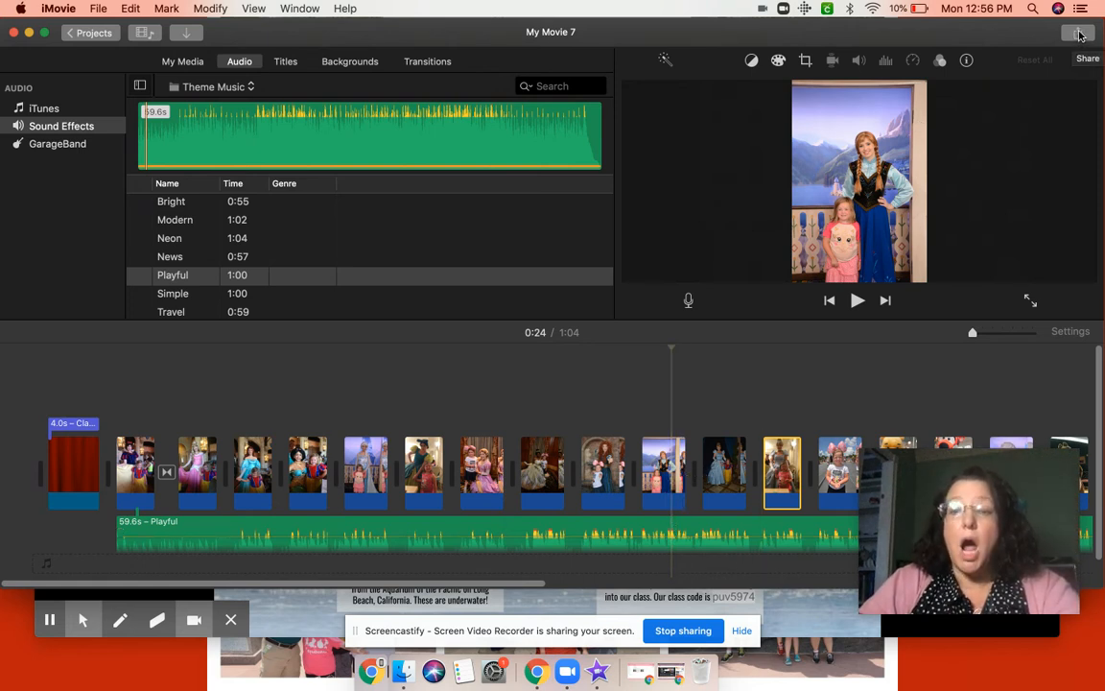
# - Export the movie as a file named "Slideshow" to the Desktop and check the export progress
pyautogui.click(1079, 35)
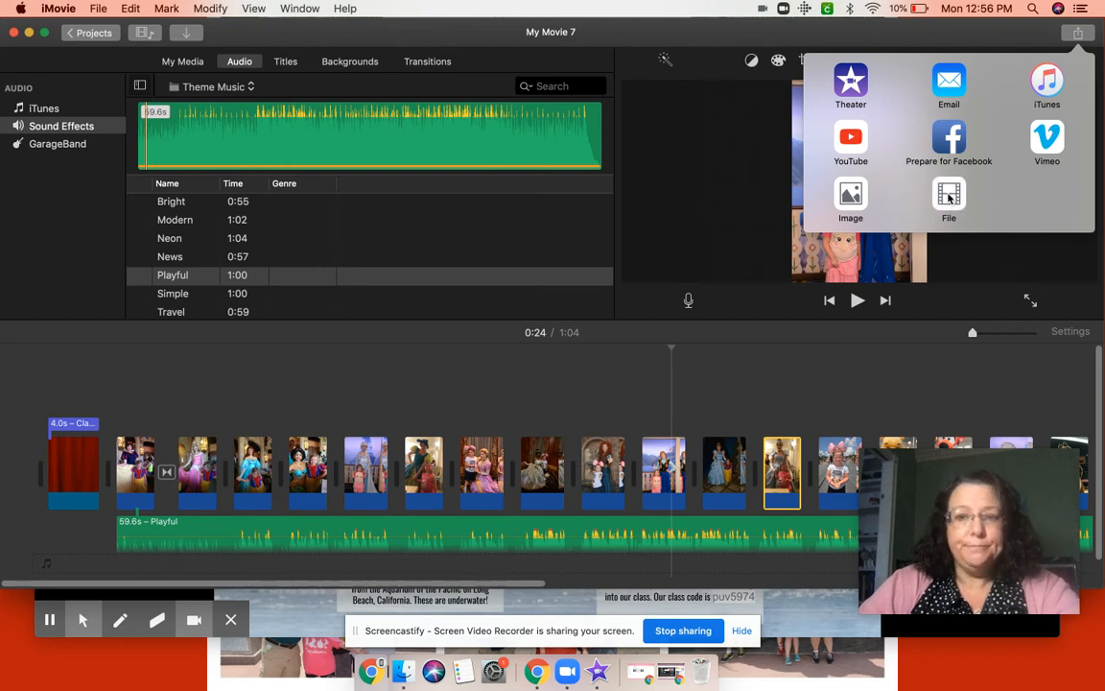
pyautogui.click(947, 198)
pyautogui.click(668, 163)
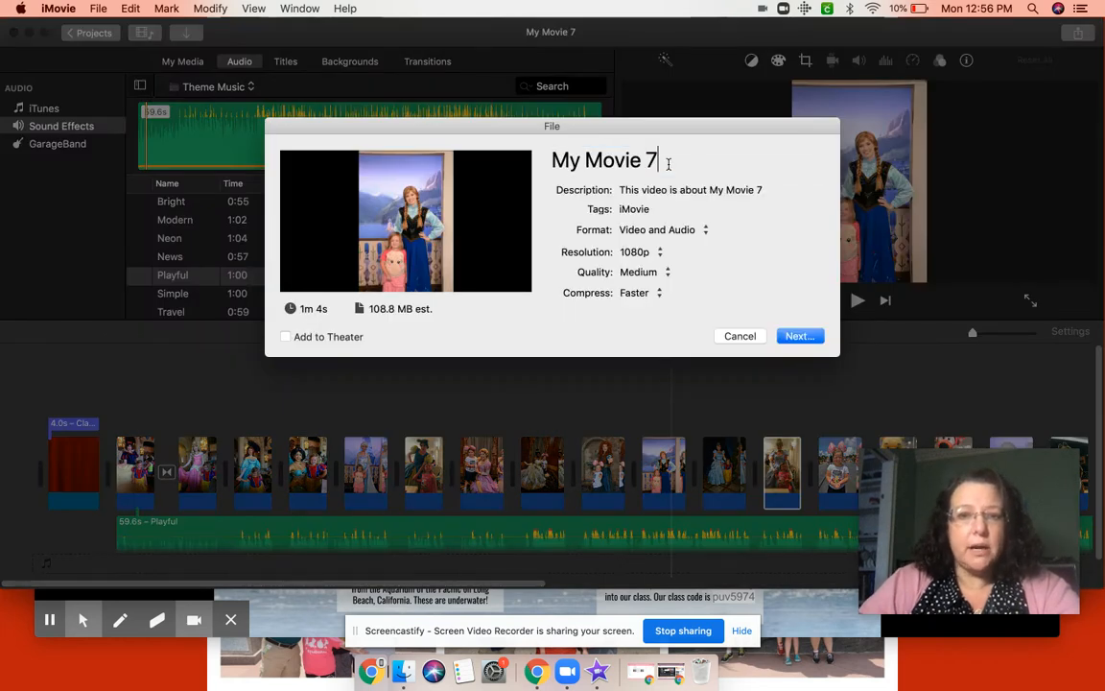
pyautogui.tripleClick(669, 163)
pyautogui.write('Sl')
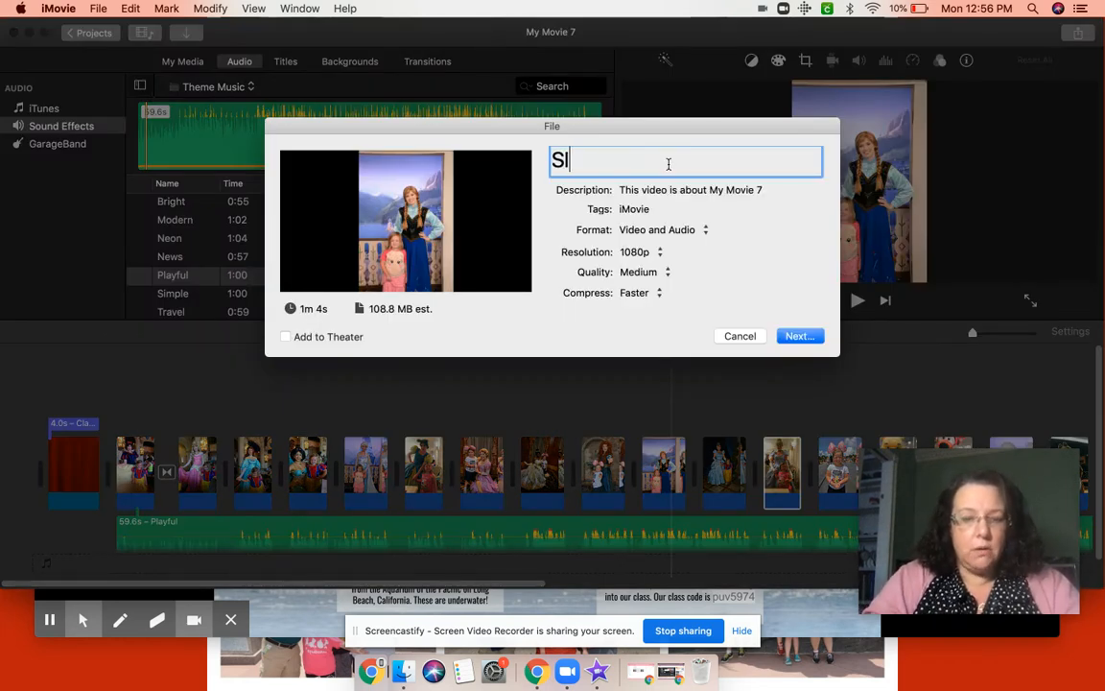
pyautogui.write('ideshow')
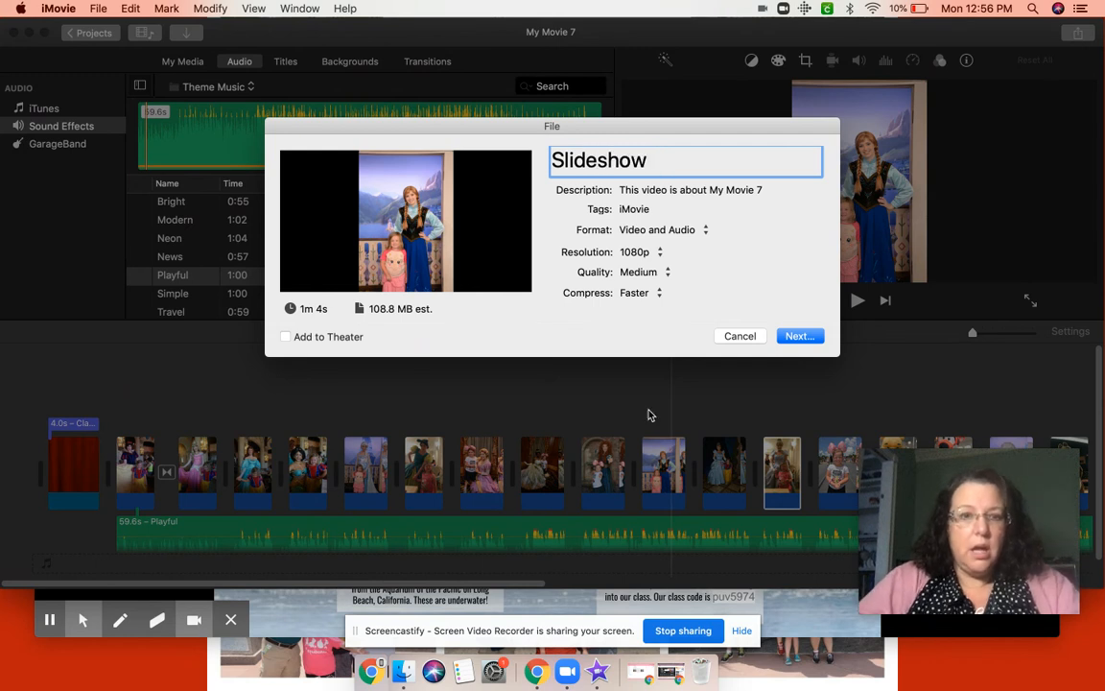
pyautogui.click(814, 336)
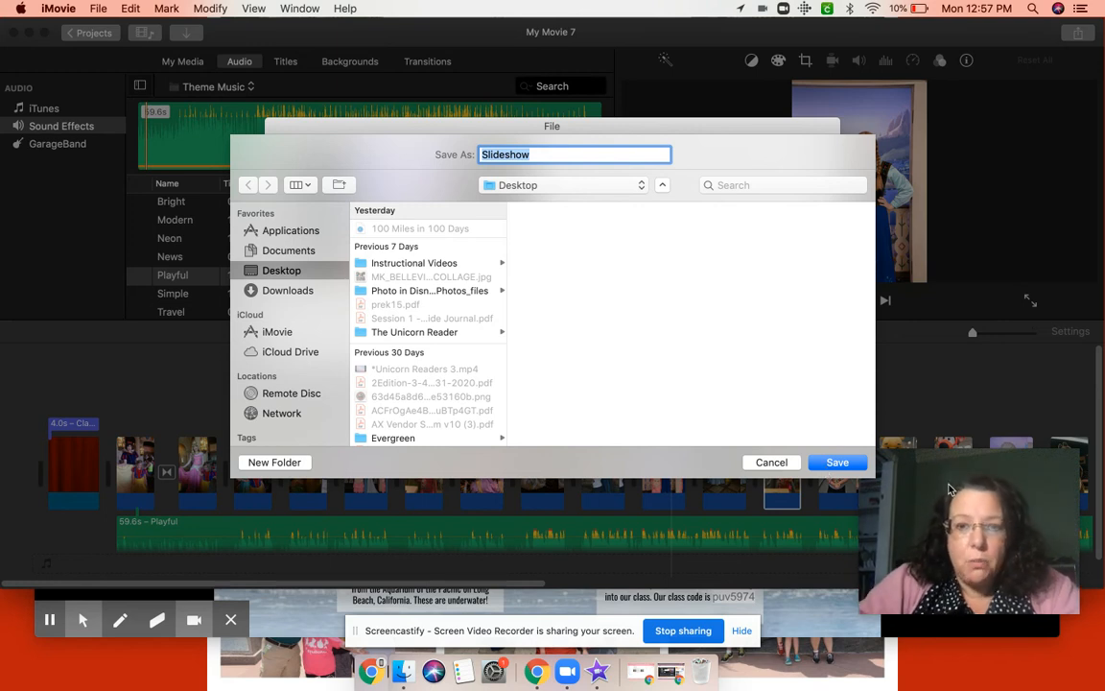
pyautogui.click(828, 464)
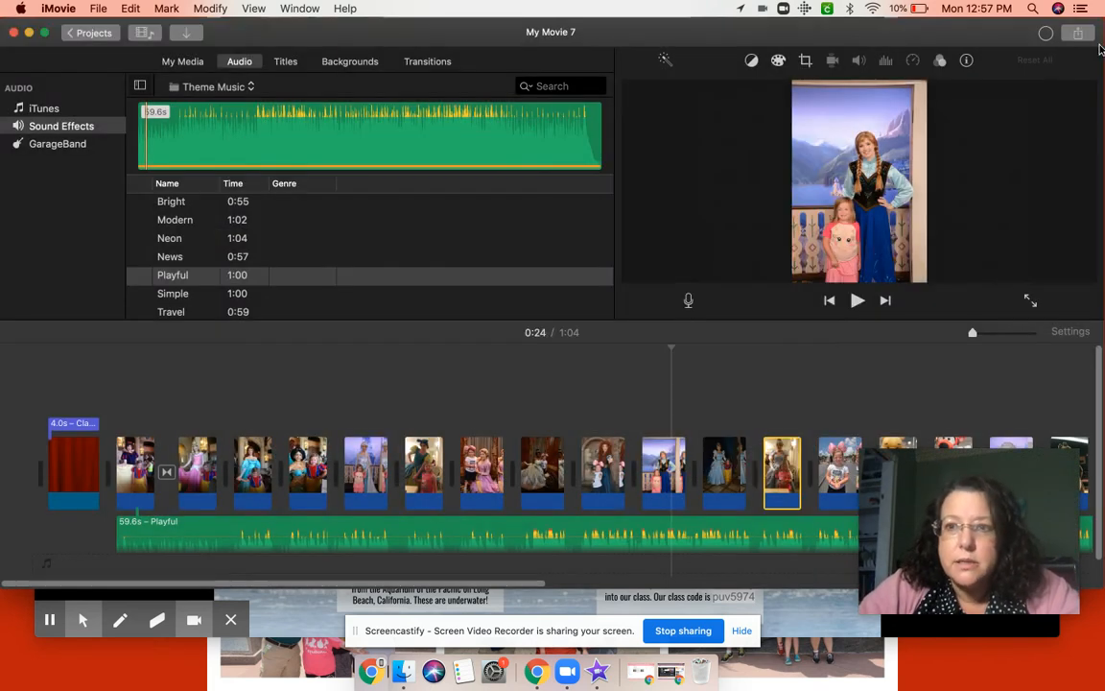
pyautogui.click(1049, 37)
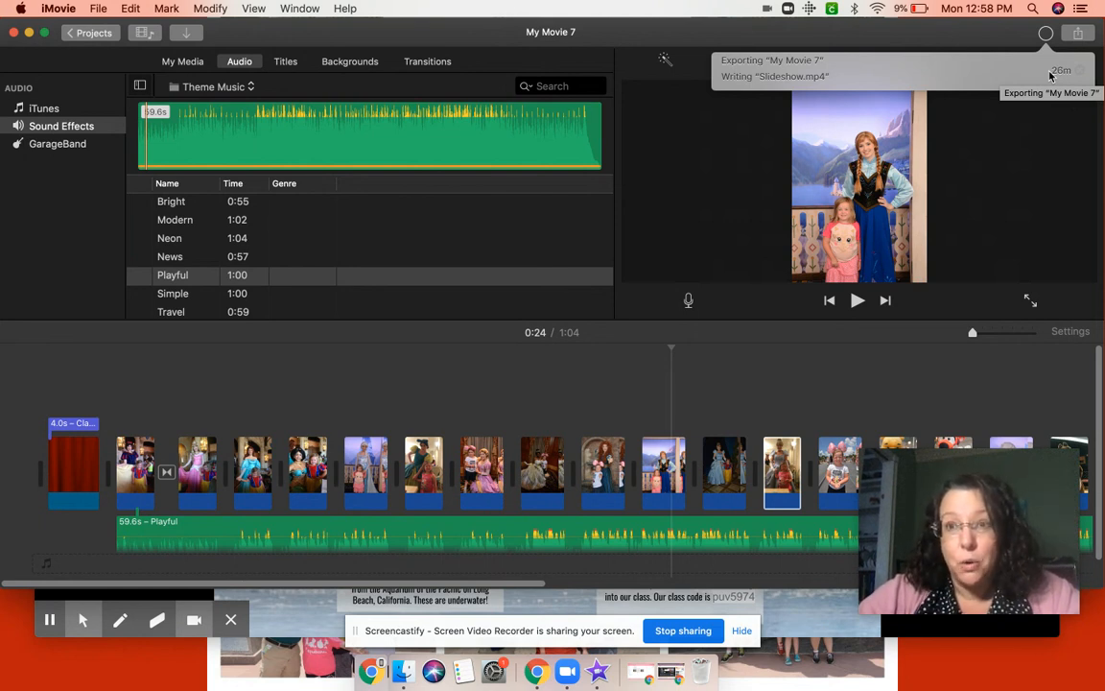
pyautogui.click(1046, 37)
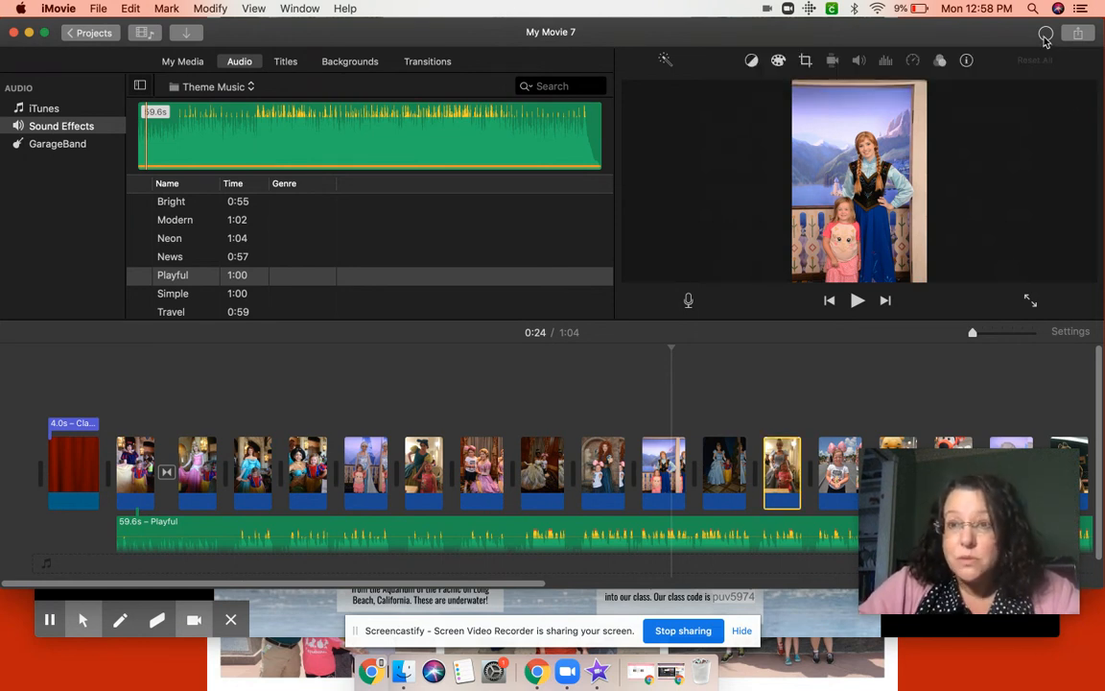